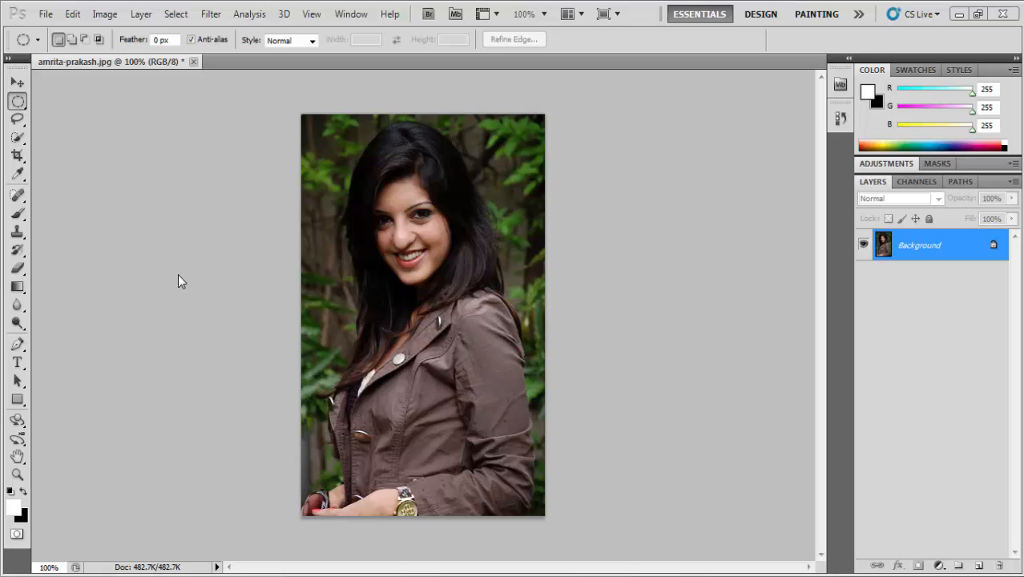
# Step: Create a new 1366 x 768 pixel RGB document with a white background
pyautogui.click(366, 374)
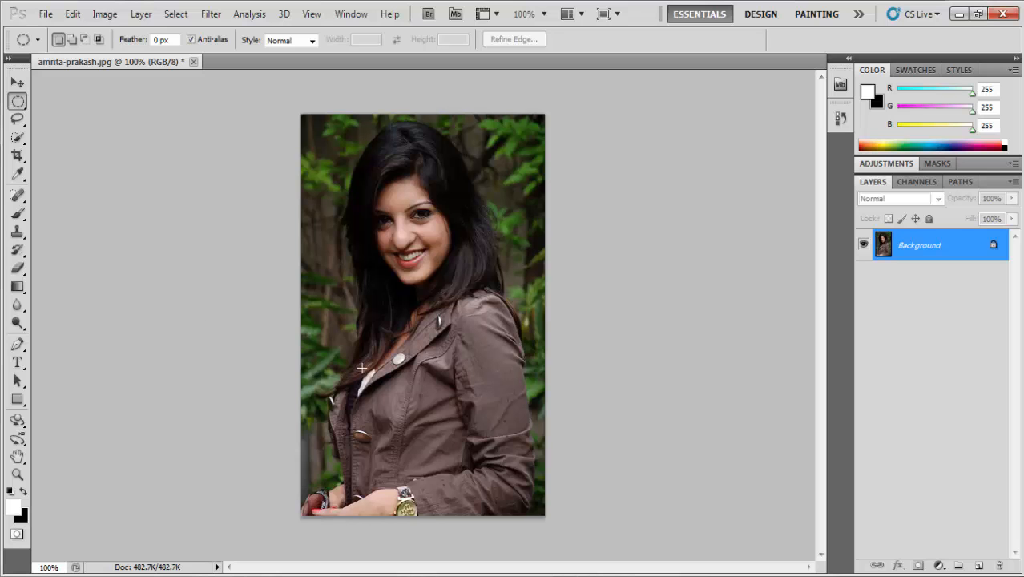
pyautogui.hotkey('ctrl', 'n')
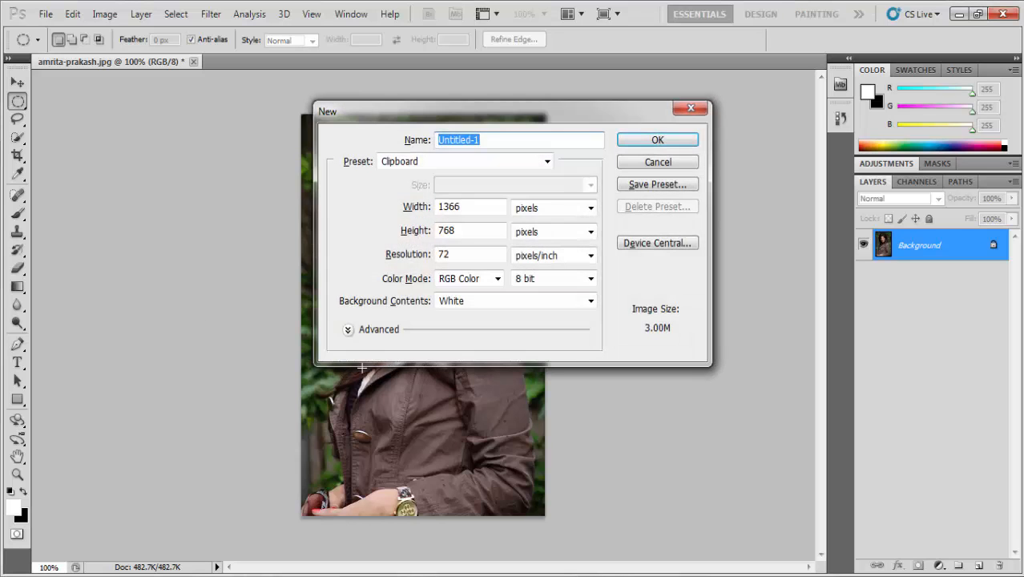
pyautogui.press('Return')
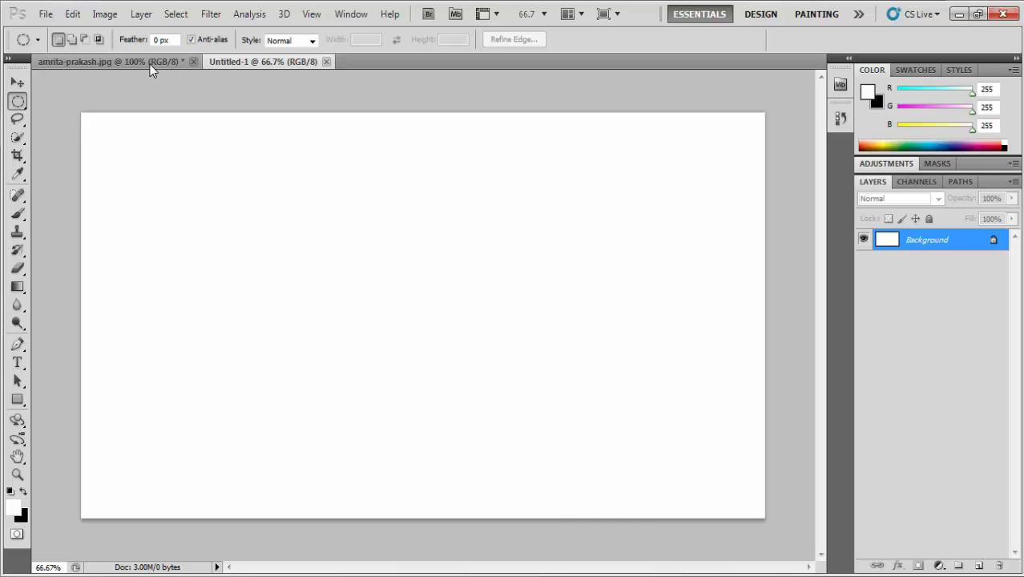
# Step: Select the whole portrait photo, paste it into the new document and move it to the canvas's right side
pyautogui.click(151, 64)
pyautogui.hotkey('ctrl', 'a')
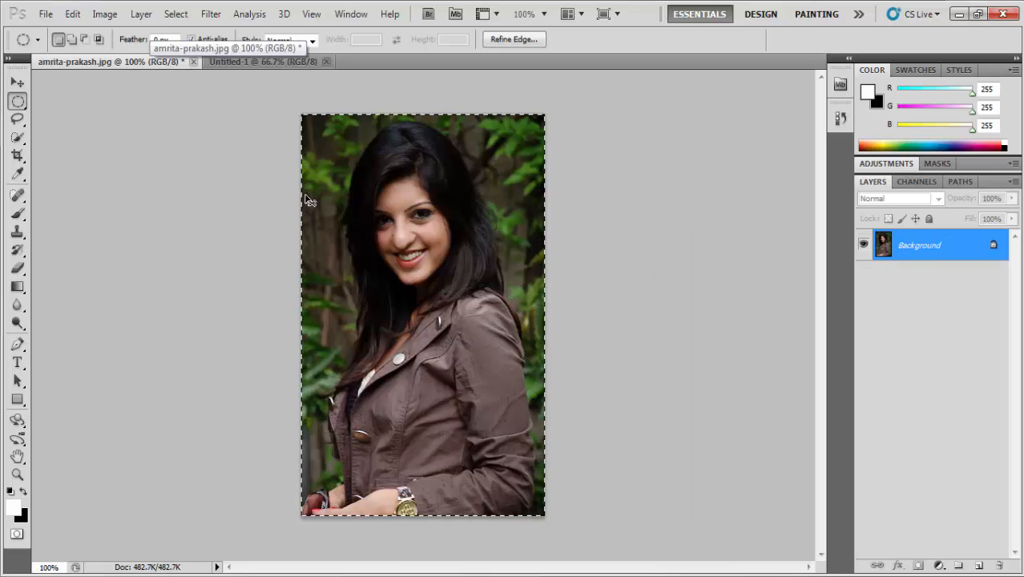
pyautogui.click(271, 62)
pyautogui.hotkey('ctrl', 'v')
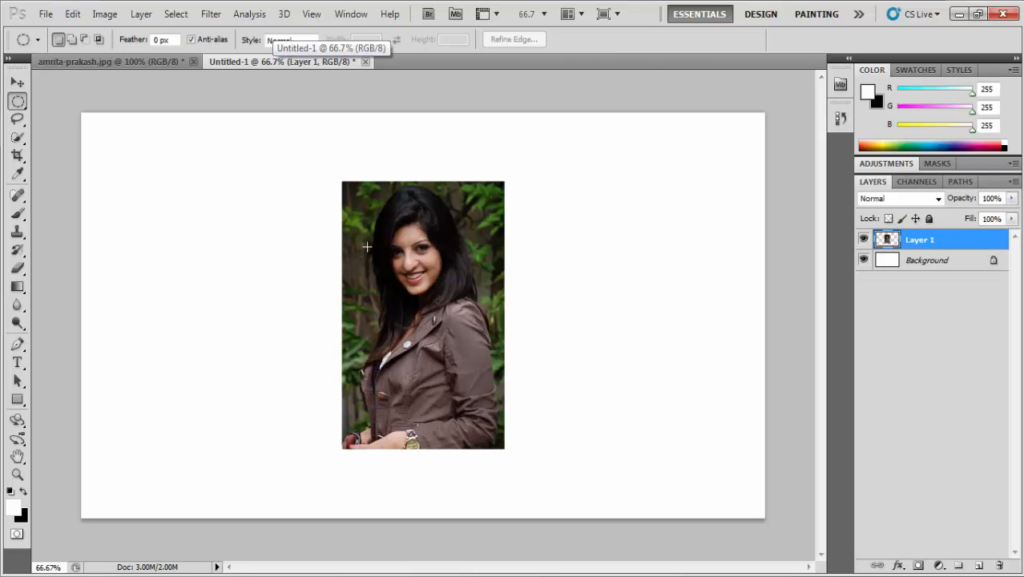
pyautogui.moveTo(353, 262); pyautogui.dragTo(619, 249)
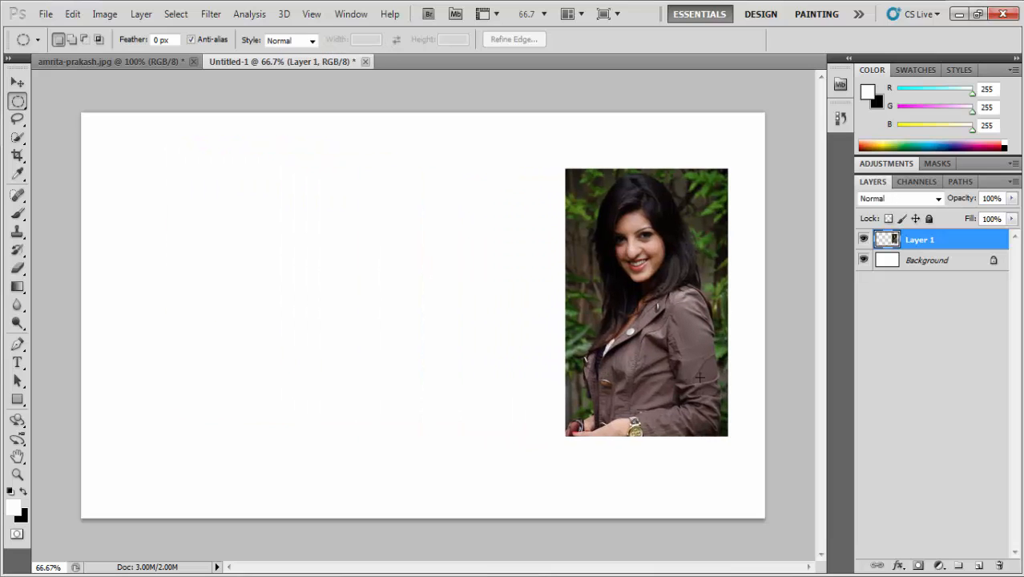
# Step: Add a new empty layer and draw a circular selection near the canvas's top-left corner
pyautogui.click(979, 566)
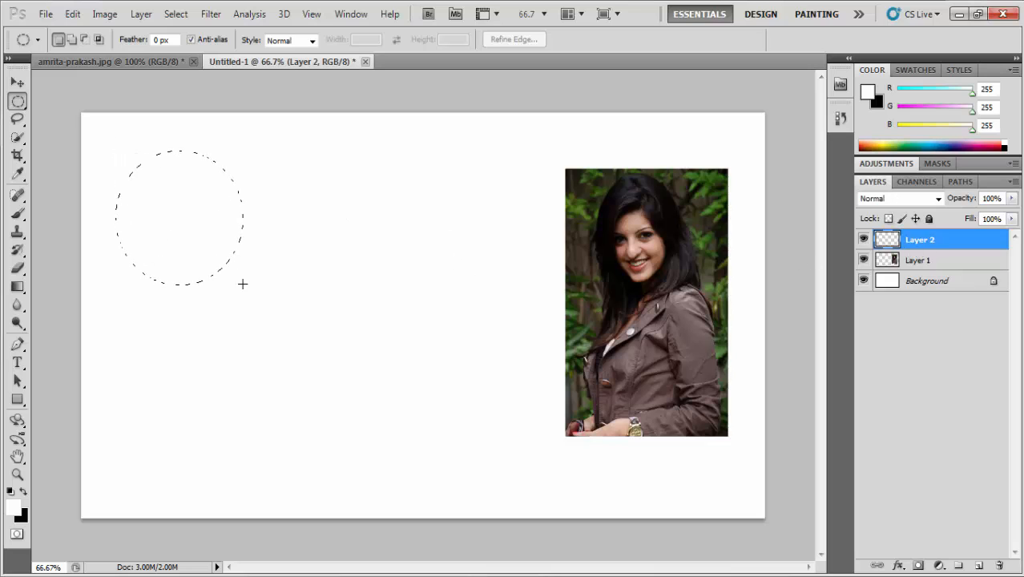
pyautogui.moveTo(243, 284); pyautogui.dragTo(242, 284)
pyautogui.moveTo(184, 218); pyautogui.dragTo(179, 205)
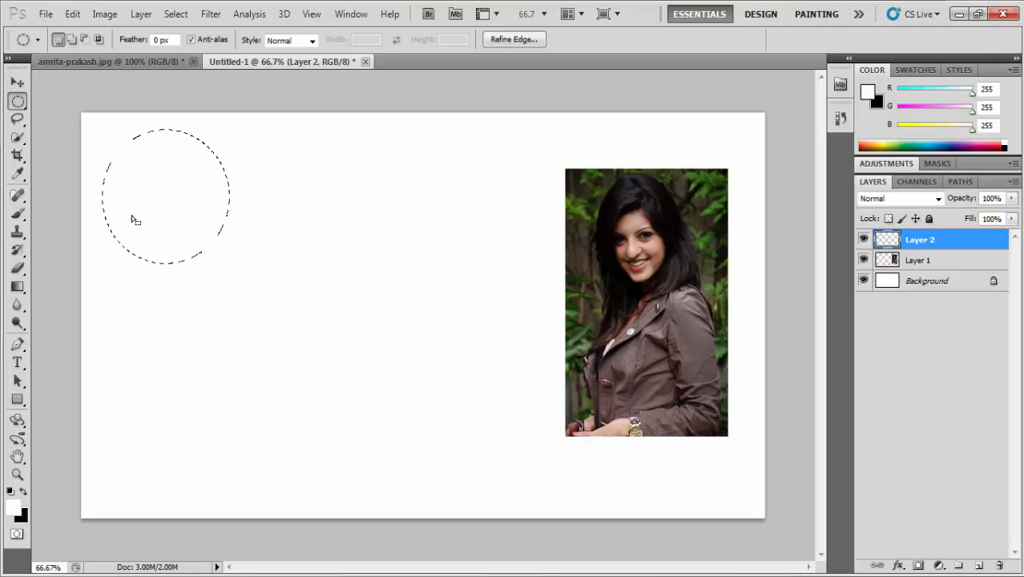
# Step: Set the background color to red
pyautogui.click(22, 517)
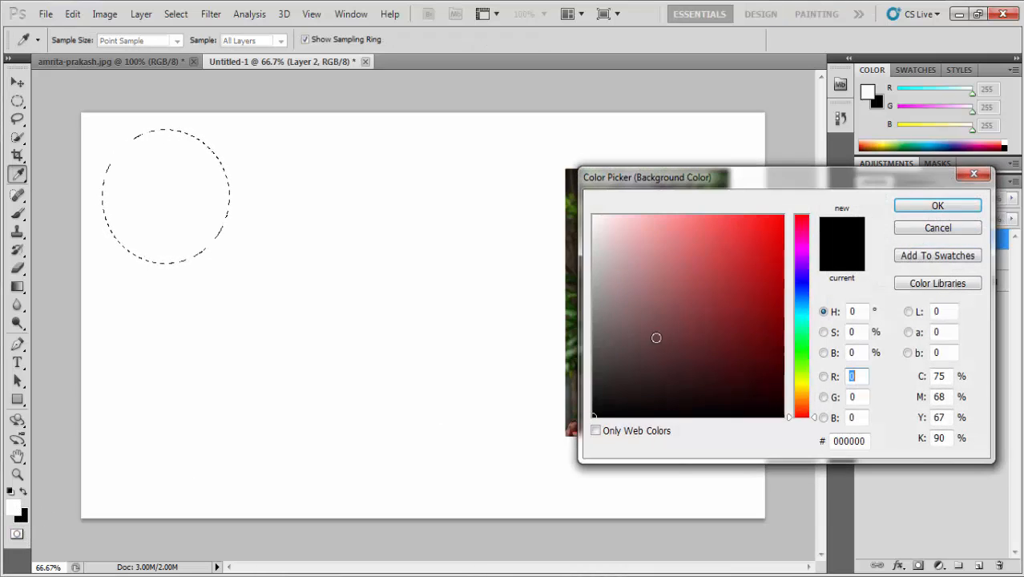
pyautogui.click(778, 247)
pyautogui.click(953, 210)
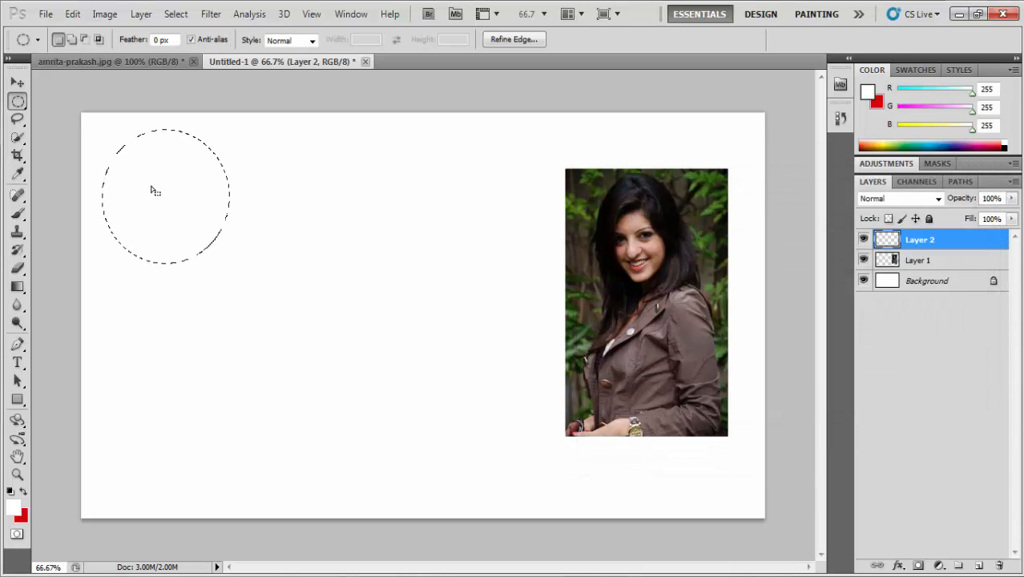
# Step: Fill the circular selection with the background color and deselect it
pyautogui.rightClick(154, 191)
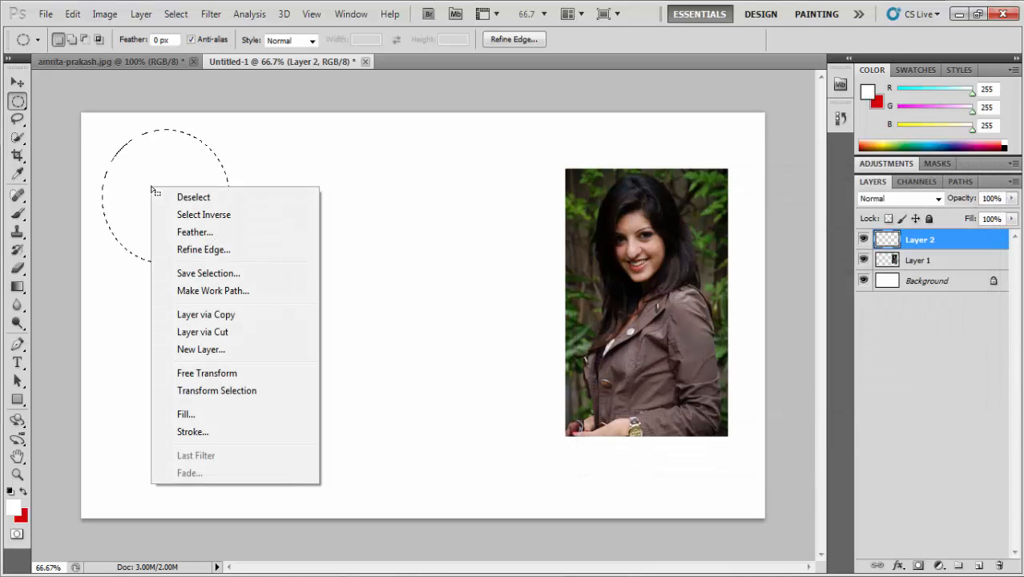
pyautogui.click(198, 419)
pyautogui.click(594, 169)
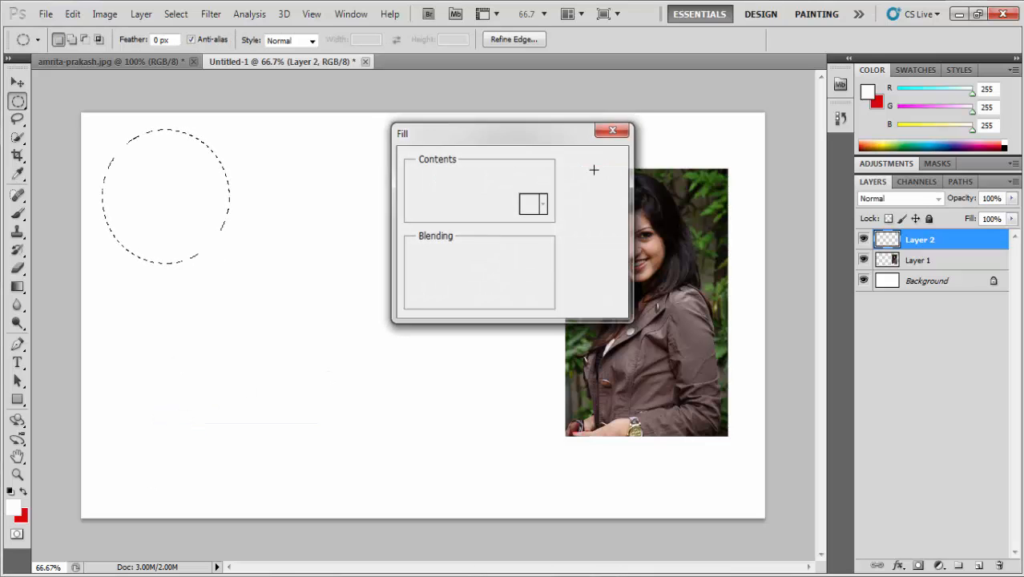
pyautogui.hotkey('ctrl', 'd')
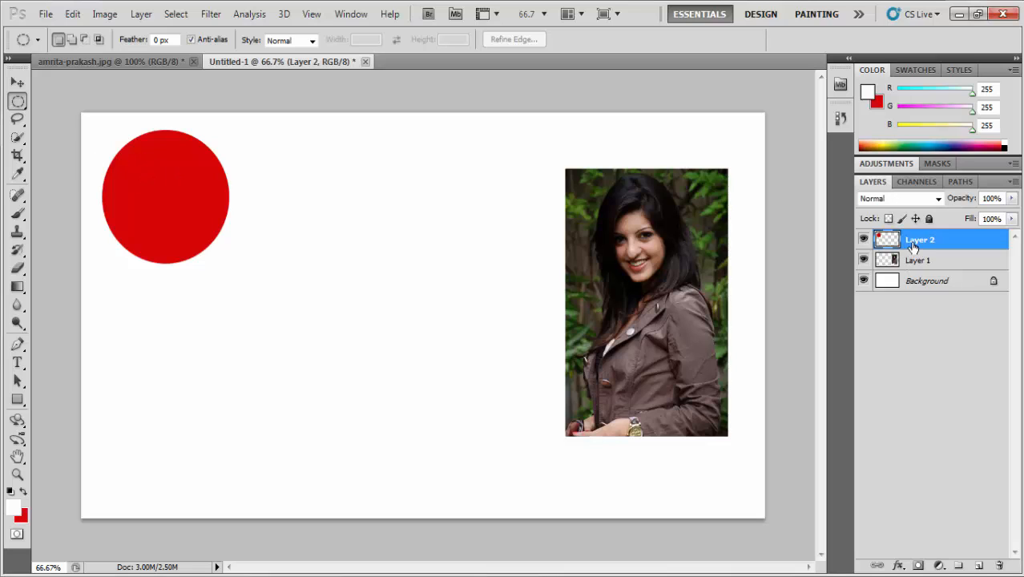
# Step: Place the circle layer beneath the photo layer and clip the photo layer to it
pyautogui.moveTo(913, 245); pyautogui.dragTo(911, 270)
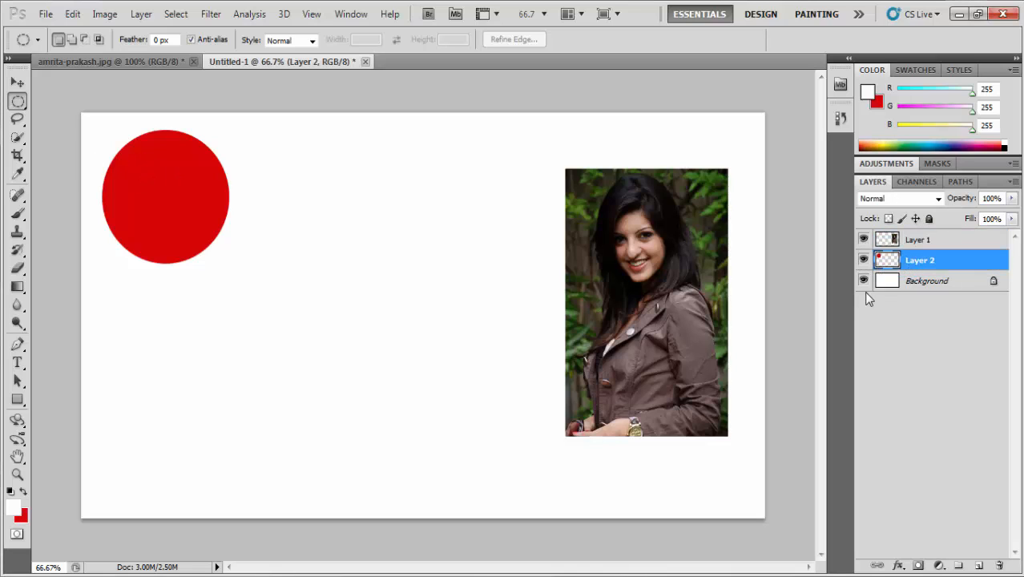
pyautogui.click(898, 240)
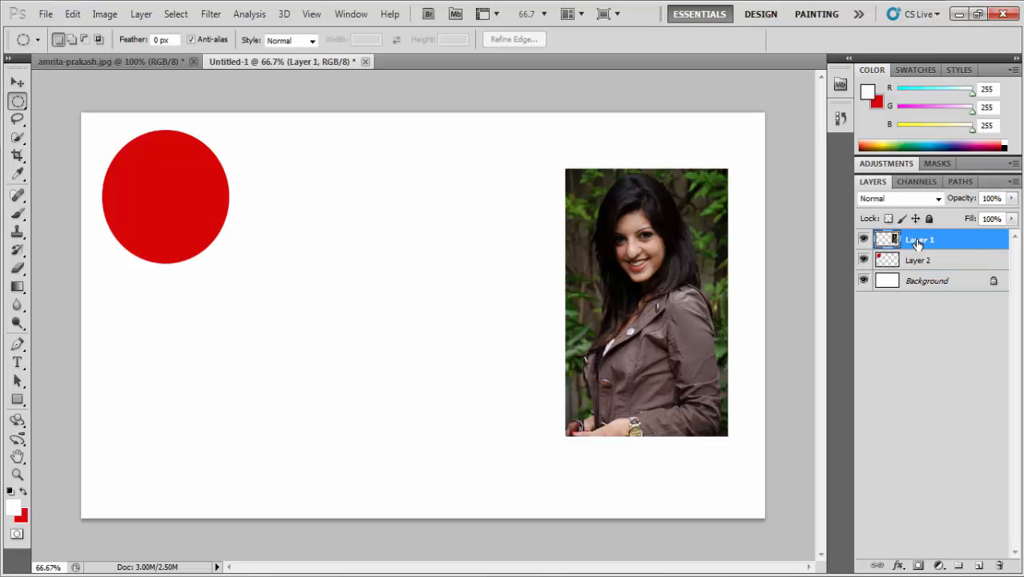
pyautogui.rightClick(917, 246)
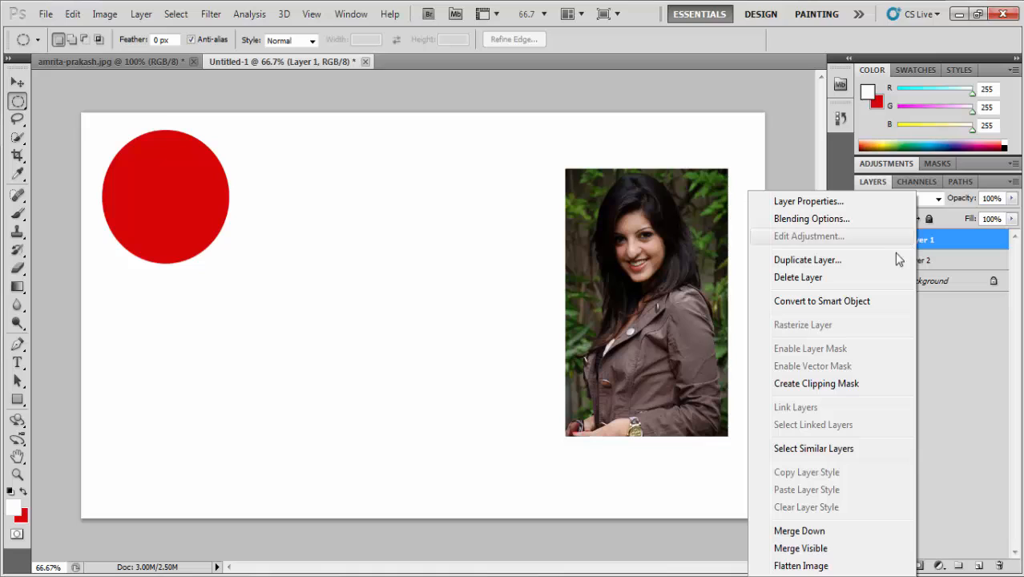
pyautogui.click(808, 383)
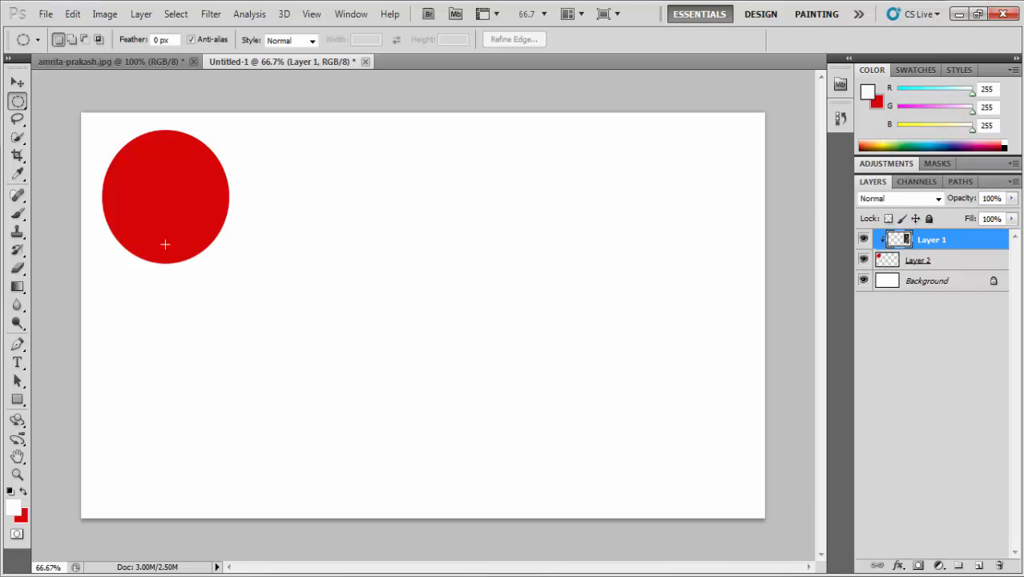
# Step: Move the photo's face into the circle, then undo back to the unfilled circular selection
pyautogui.moveTo(128, 176); pyautogui.dragTo(158, 302)
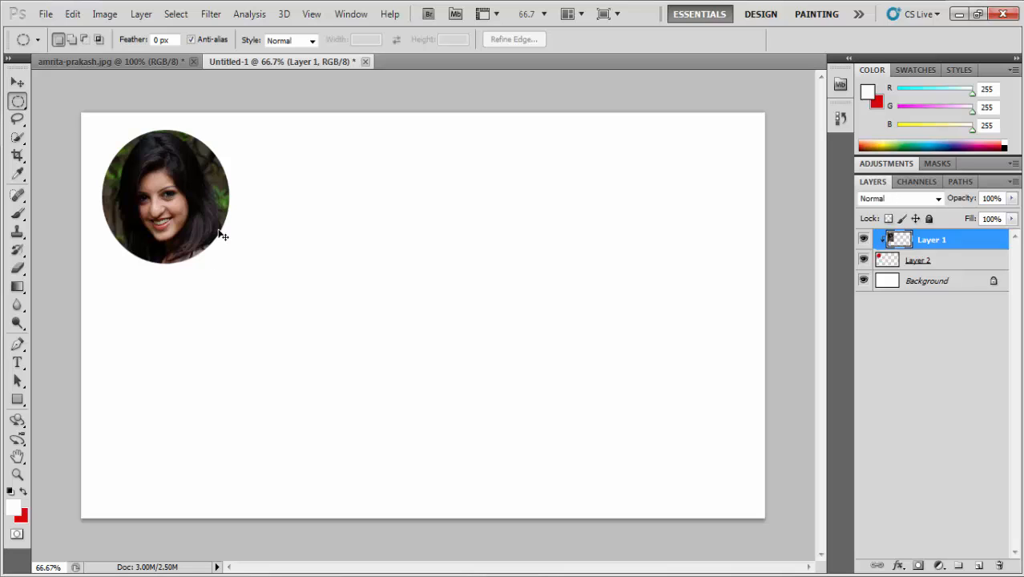
pyautogui.hotkey('ctrl', 'alt', 'z')
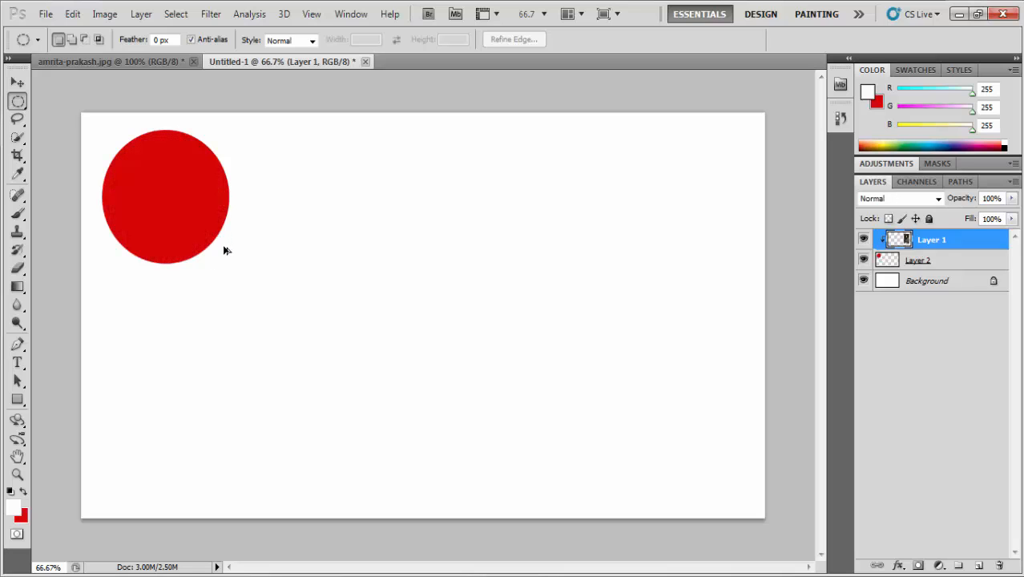
pyautogui.hotkey('ctrl', 'alt', 'z')
pyautogui.hotkey('ctrl', 'alt', 'z')
pyautogui.hotkey('ctrl', 'alt', 'z')
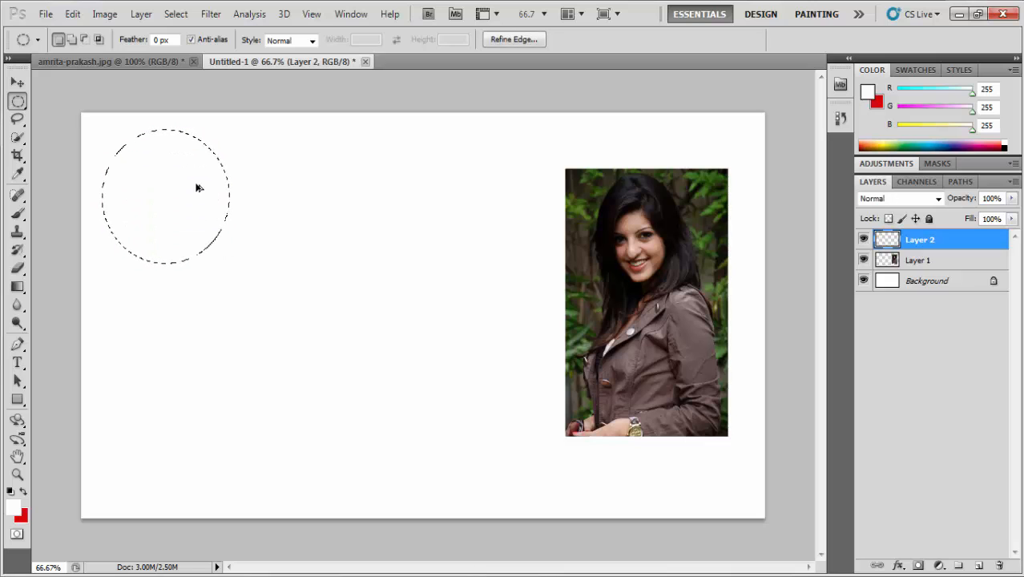
# Step: Feather the circular selection by 5 pixels
pyautogui.rightClick(199, 187)
pyautogui.click(243, 229)
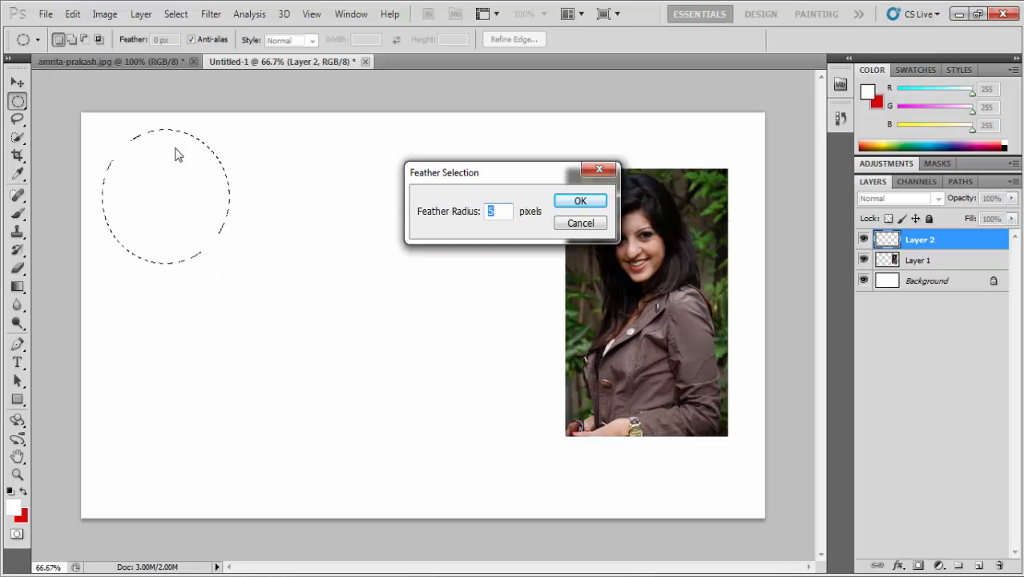
pyautogui.moveTo(467, 176); pyautogui.dragTo(346, 174)
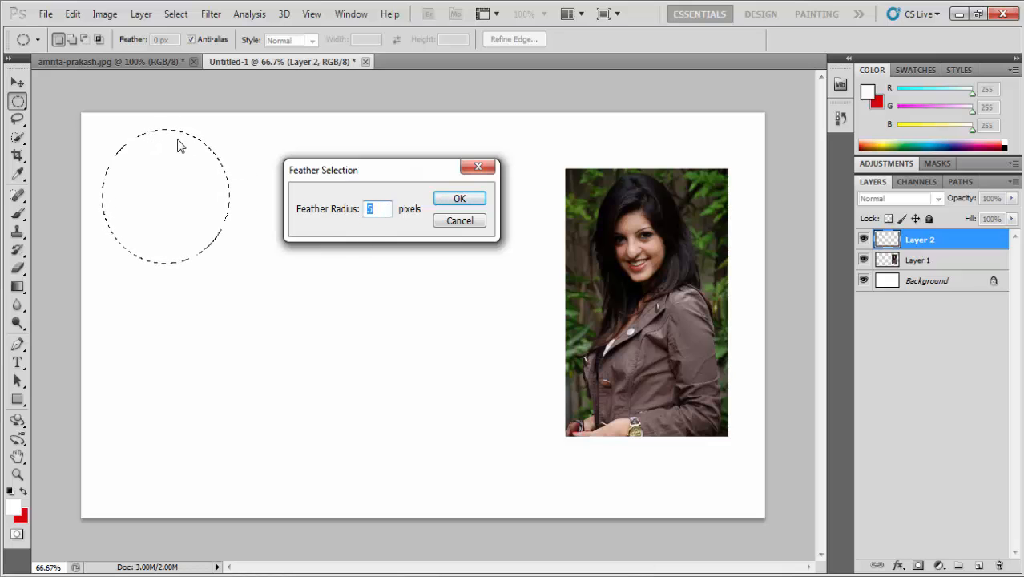
pyautogui.click(446, 198)
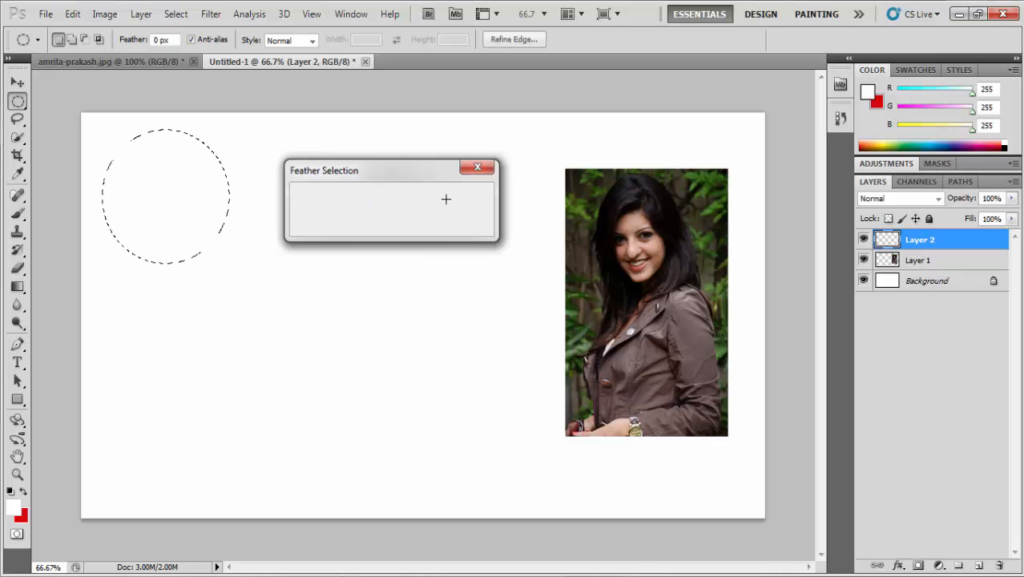
# Step: Fill the feathered selection with the red background color and deselect it
pyautogui.rightClick(160, 183)
pyautogui.click(210, 411)
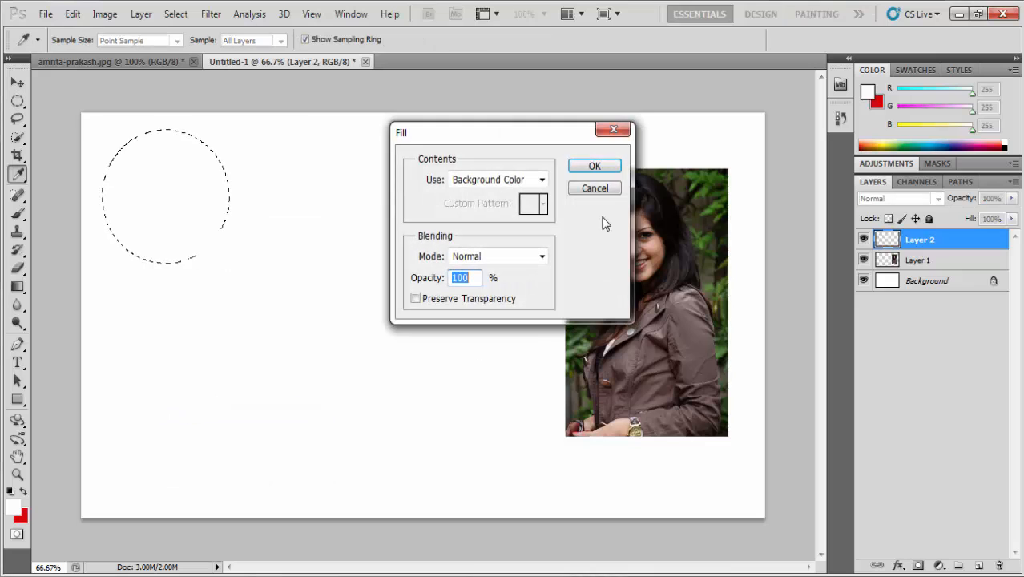
pyautogui.click(594, 165)
pyautogui.hotkey('ctrl', 'd')
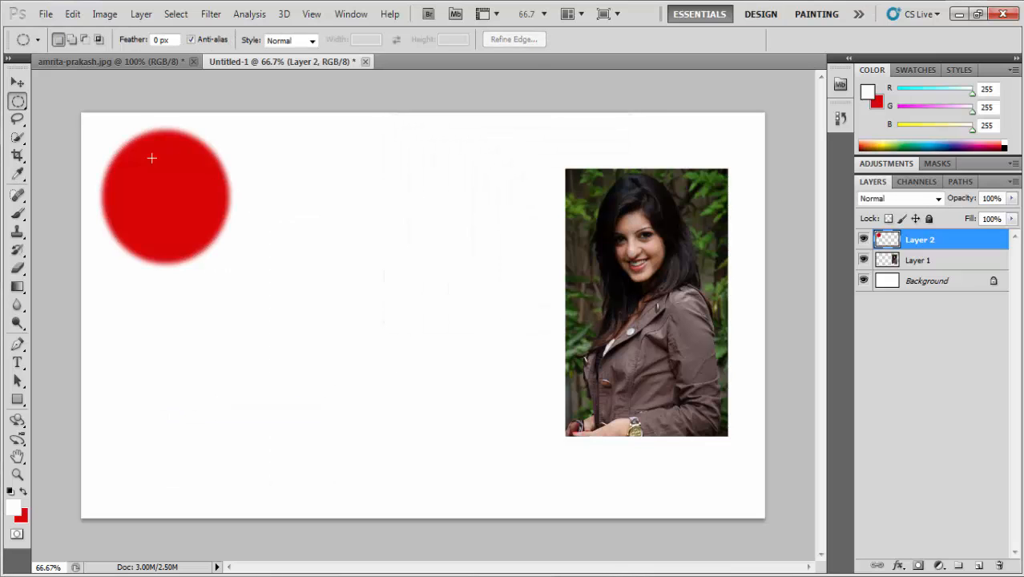
pyautogui.rightClick(902, 242)
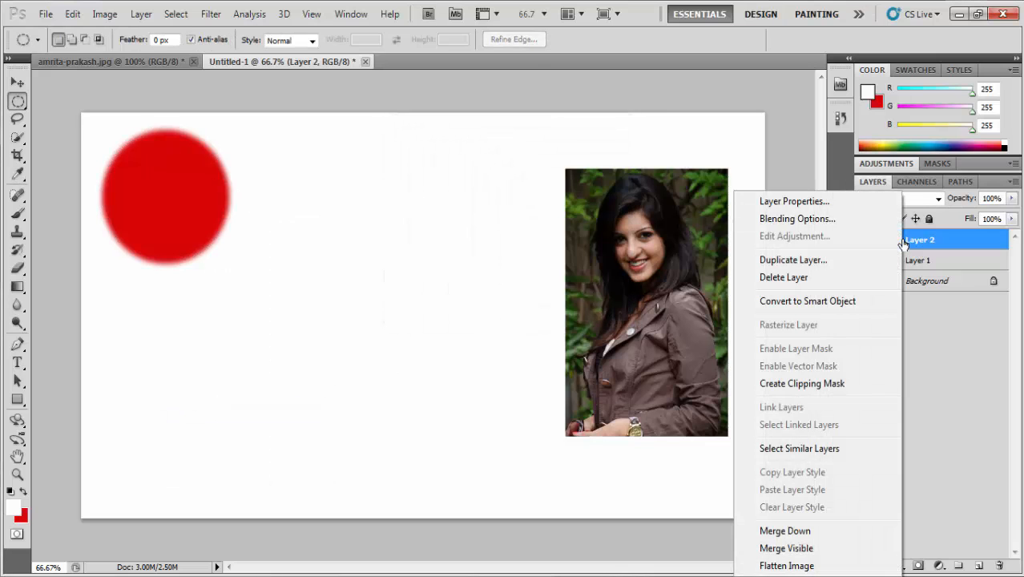
pyautogui.click(833, 383)
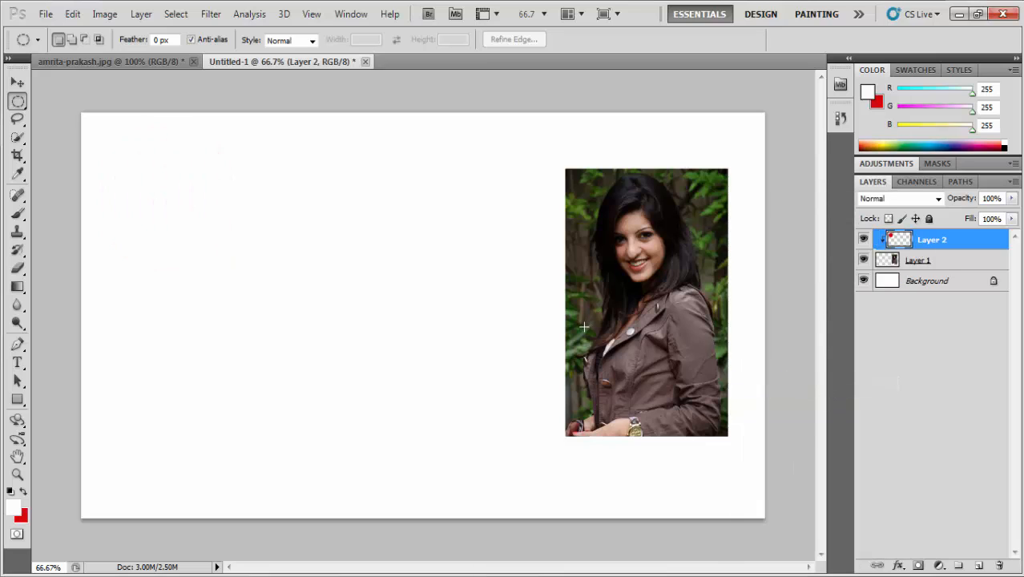
pyautogui.hotkey('ctrl', 'z')
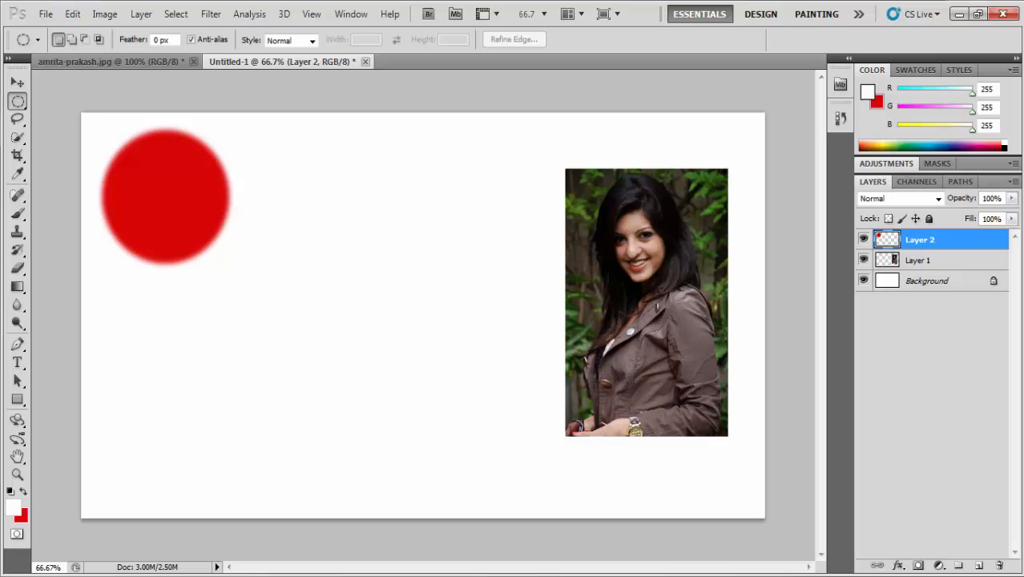
# Step: Place the circle layer beneath the photo layer, clip the photo layer to it, and move the face into the circle
pyautogui.moveTo(939, 243); pyautogui.dragTo(914, 270)
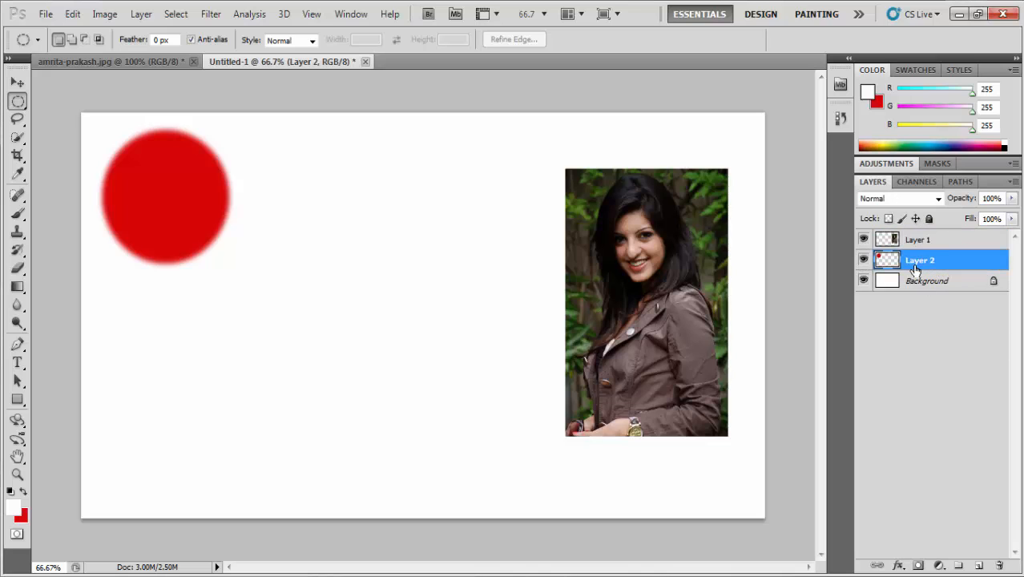
pyautogui.rightClick(900, 240)
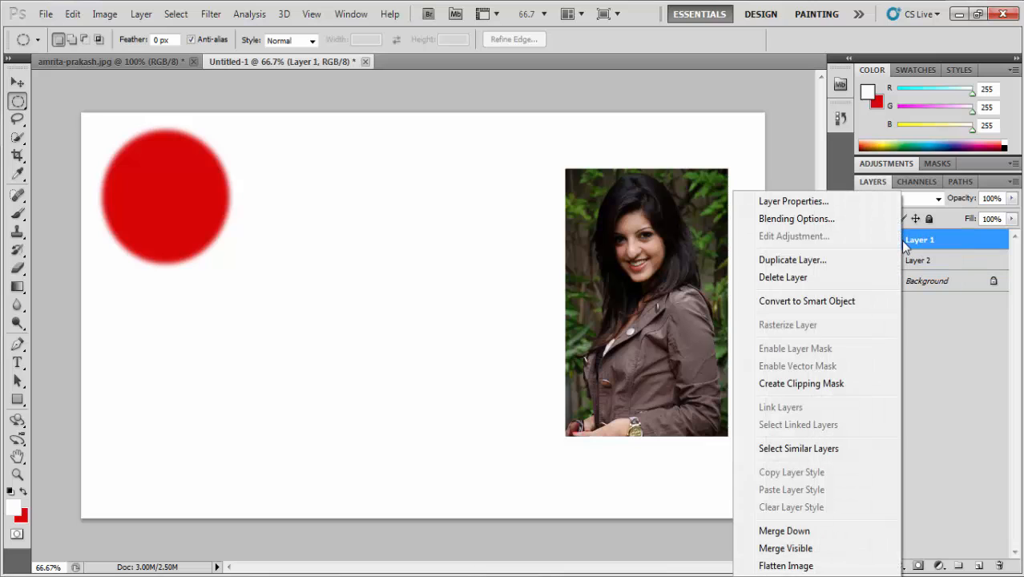
pyautogui.click(829, 385)
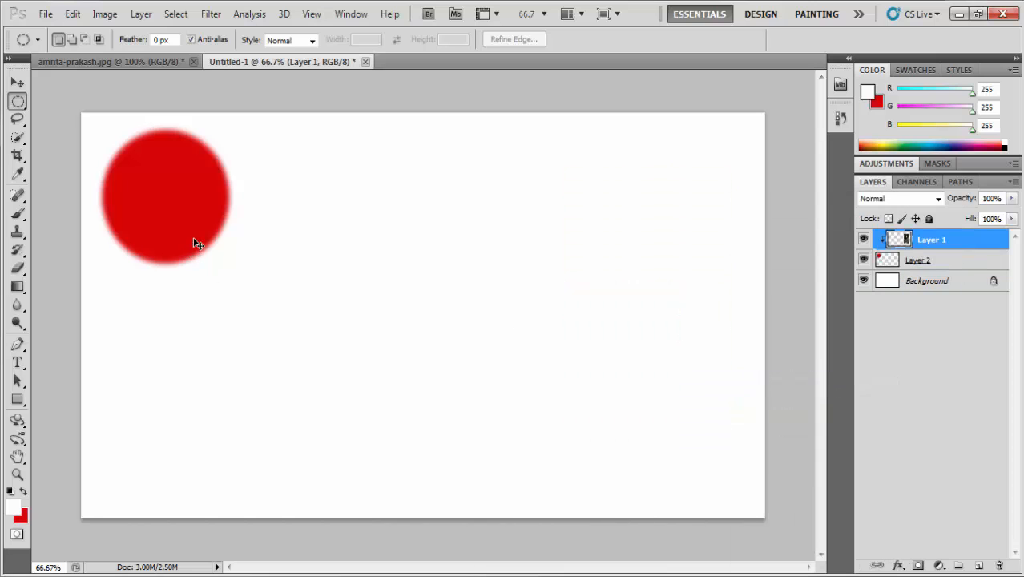
pyautogui.moveTo(188, 199); pyautogui.dragTo(163, 173)
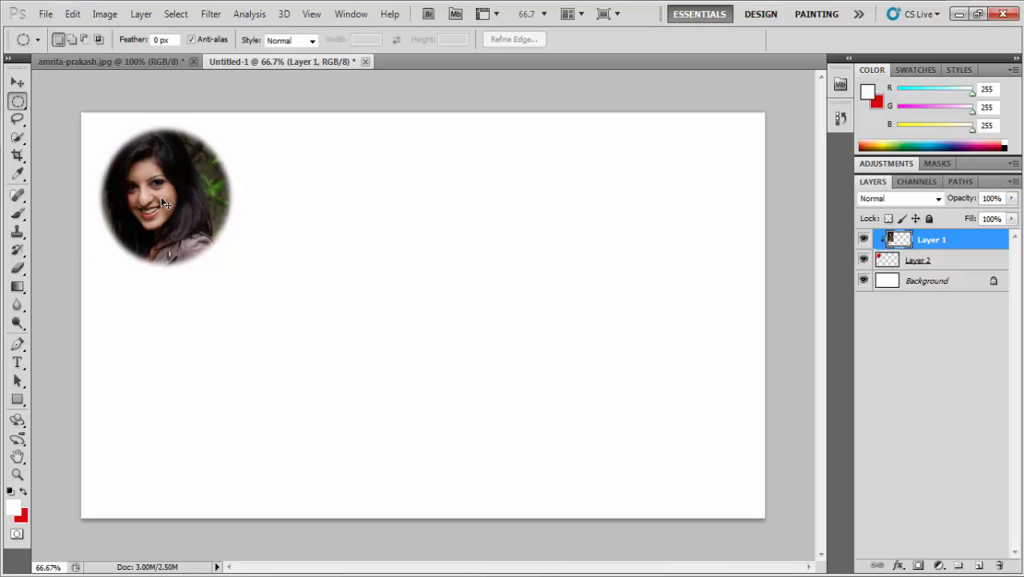
# Step: Free-transform the photo, scaling it to about 89% and repositioning the face inside the circle
pyautogui.hotkey('ctrl', 't')
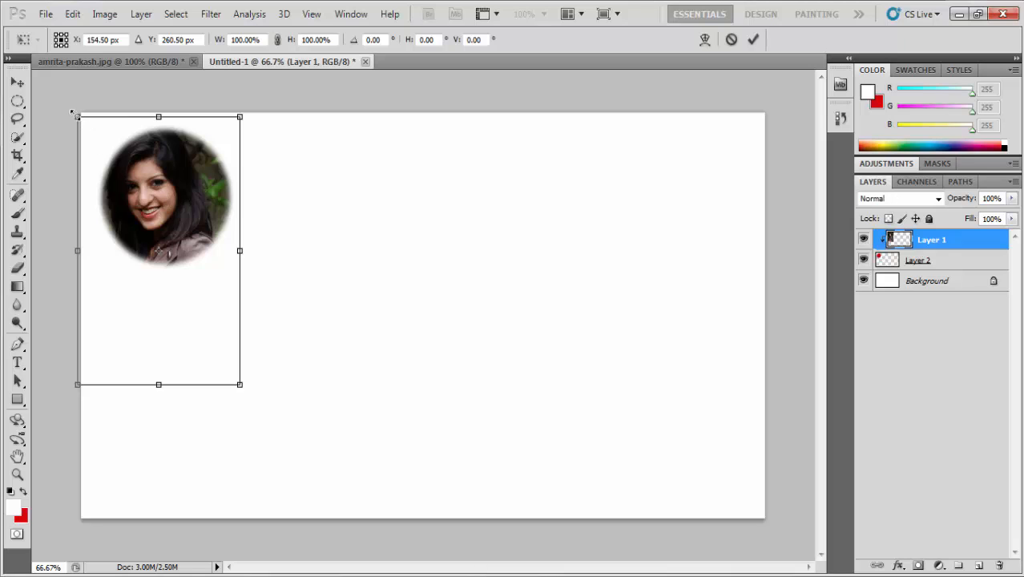
pyautogui.moveTo(75, 115); pyautogui.dragTo(51, 93)
pyautogui.moveTo(172, 170); pyautogui.dragTo(190, 200)
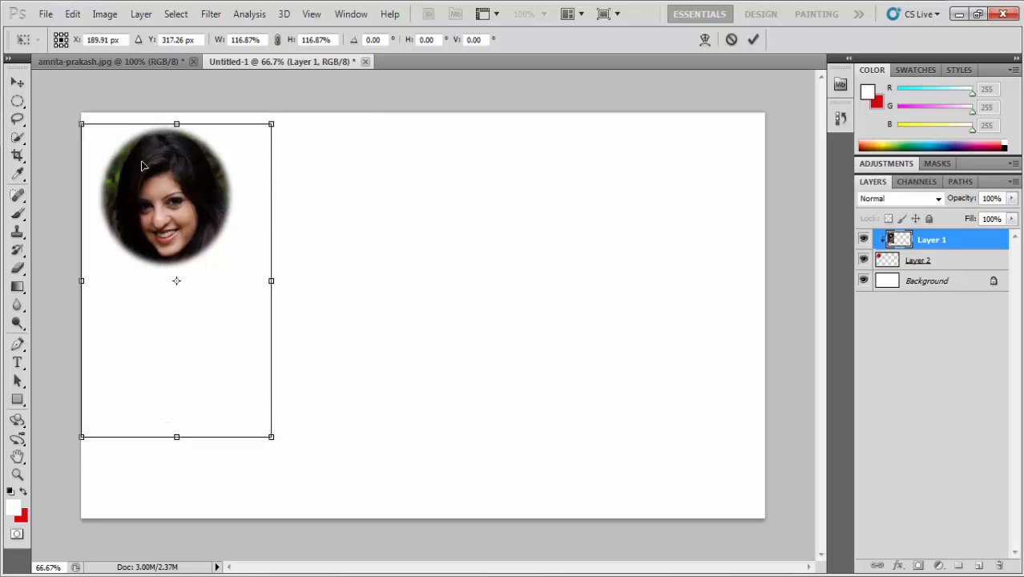
pyautogui.moveTo(82, 124); pyautogui.dragTo(91, 138)
pyautogui.moveTo(150, 176); pyautogui.dragTo(141, 162)
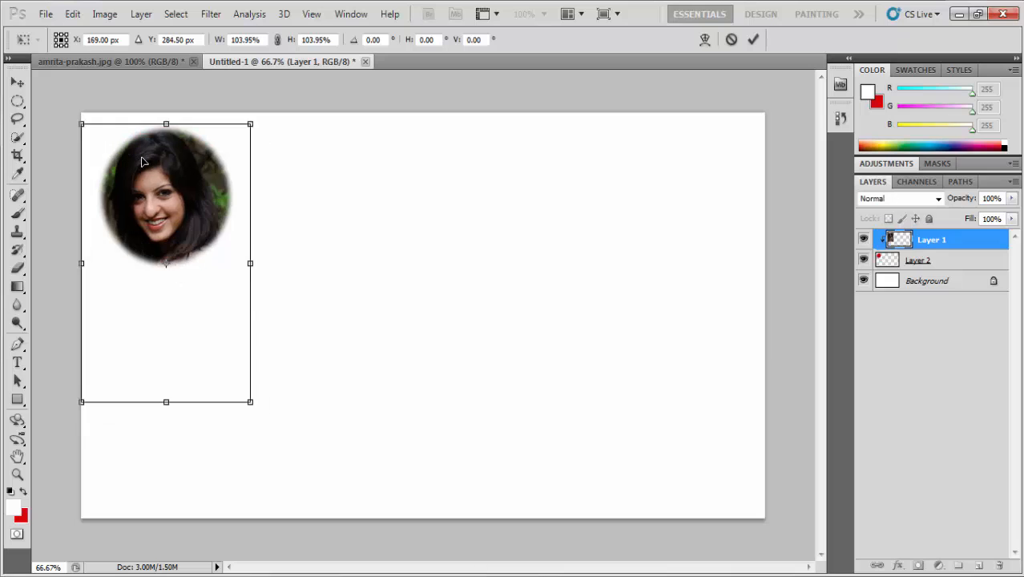
pyautogui.moveTo(81, 124); pyautogui.dragTo(94, 142)
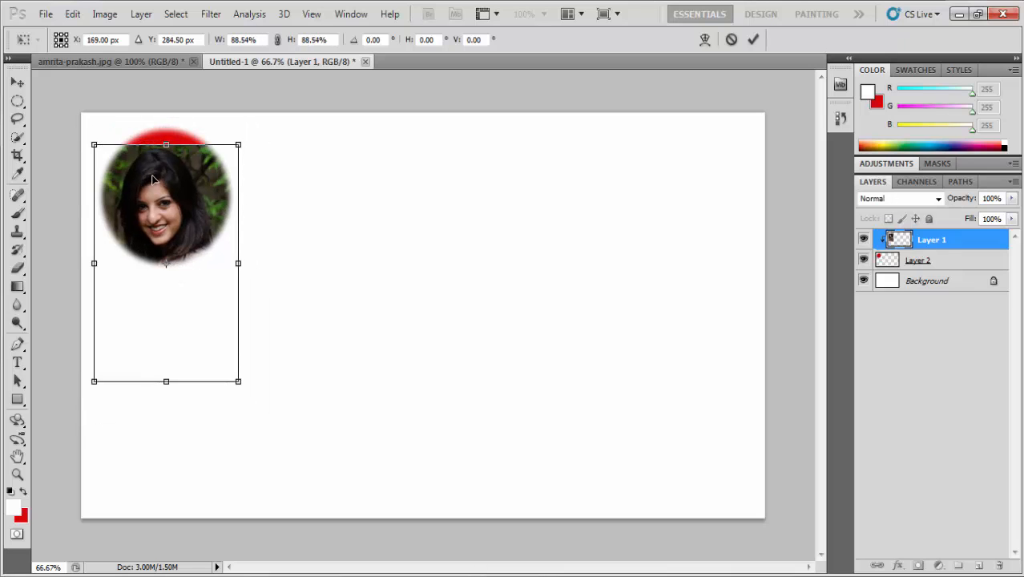
pyautogui.moveTo(152, 178); pyautogui.dragTo(152, 152)
pyautogui.press('Return')
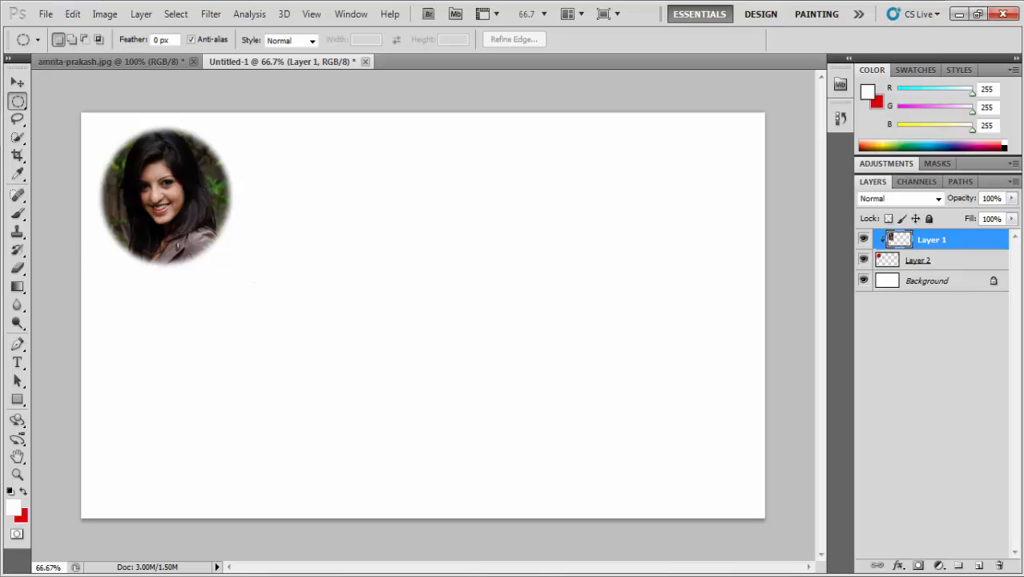
# Step: Start a text point to the right of the circle and set the font size to 150 pt
pyautogui.click(18, 363)
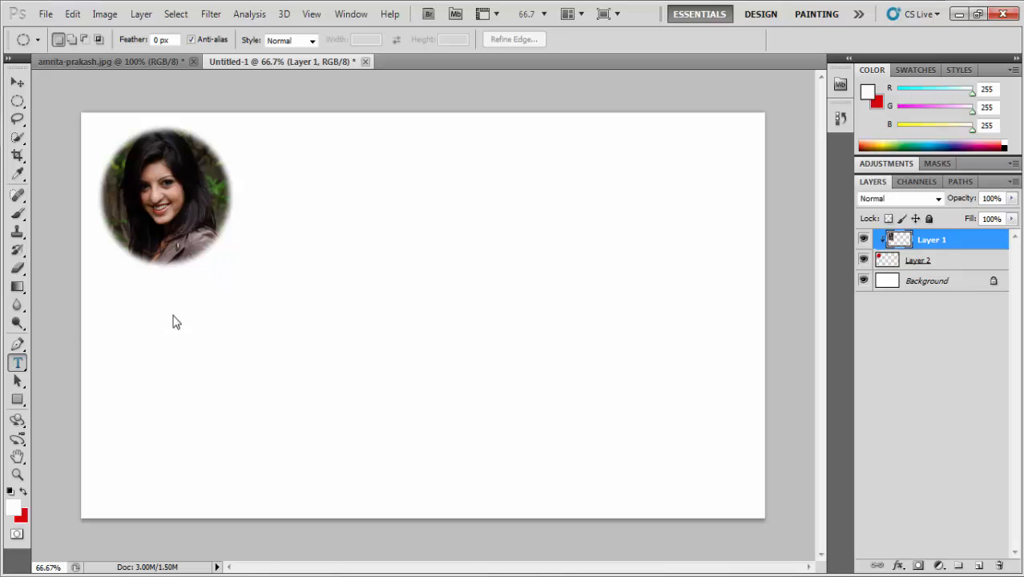
pyautogui.click(225, 274)
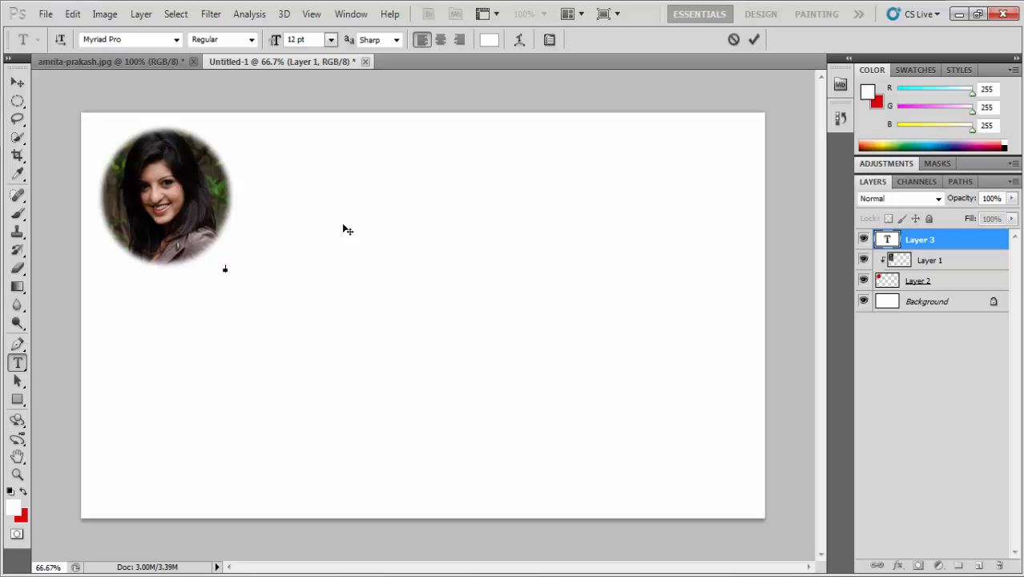
pyautogui.hotkey('ctrl', 't')
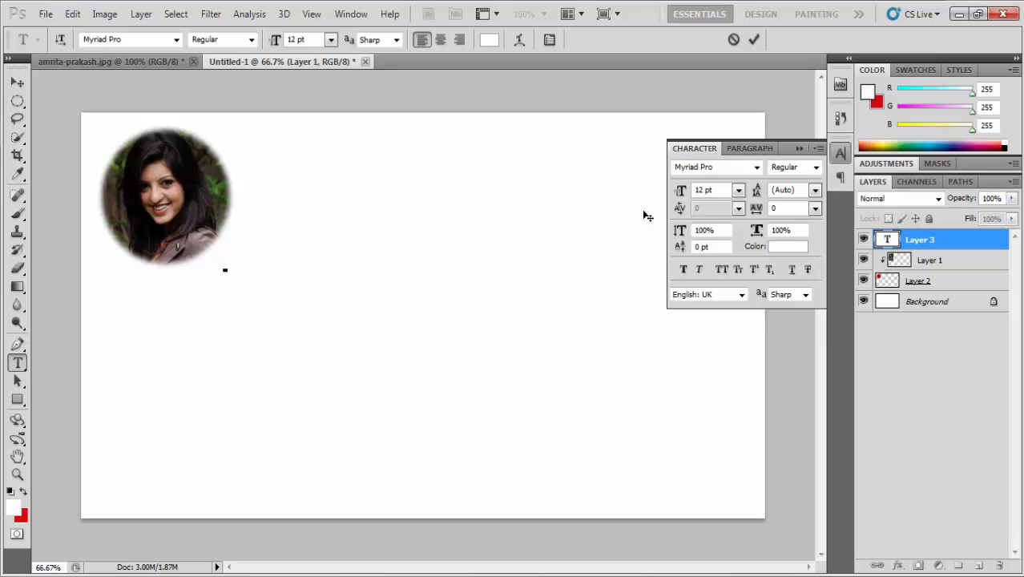
pyautogui.click(659, 192)
pyautogui.write('15')
pyautogui.write('A')
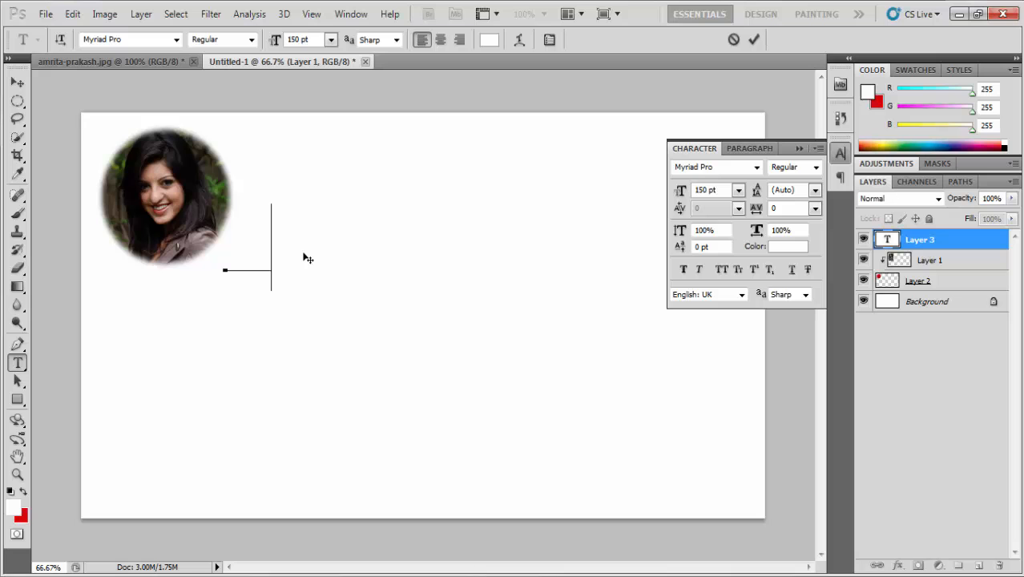
pyautogui.press('BackSpace')
# Step: Set the text color to blue
pyautogui.click(488, 39)
pyautogui.click(804, 277)
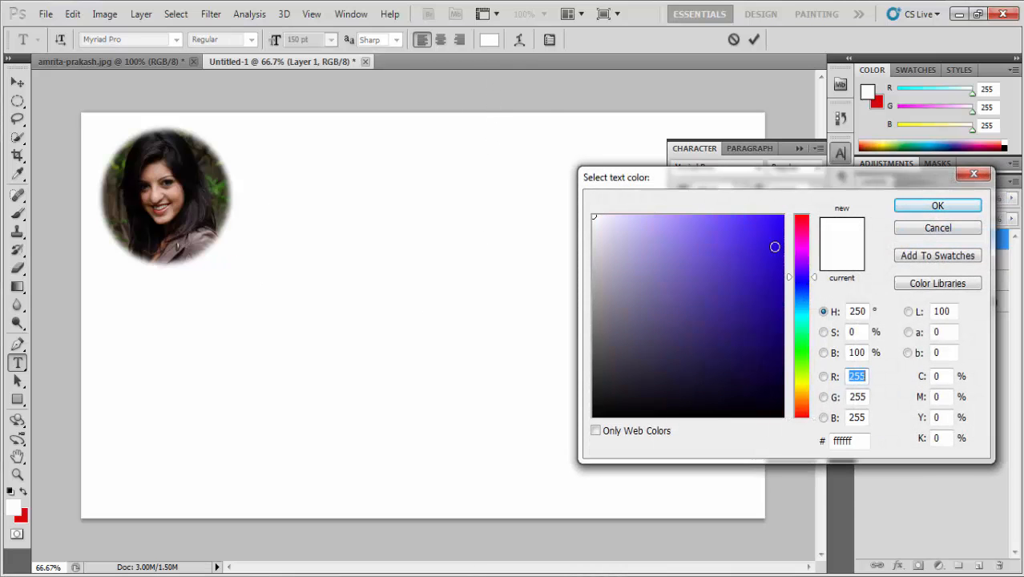
pyautogui.click(778, 228)
pyautogui.click(937, 206)
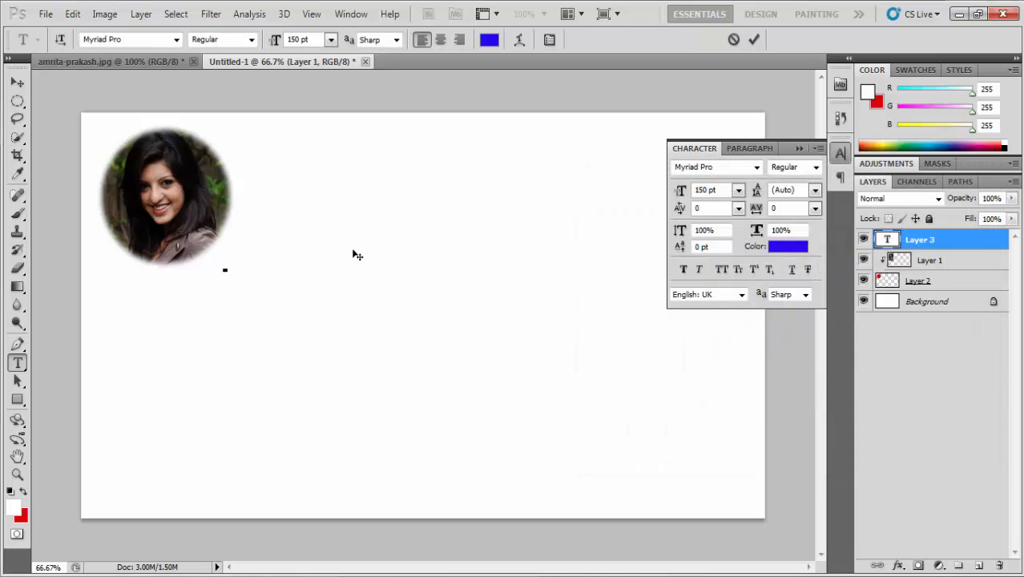
# Step: Type the heading "Amrita prakash" and commit the text
pyautogui.write('Am')
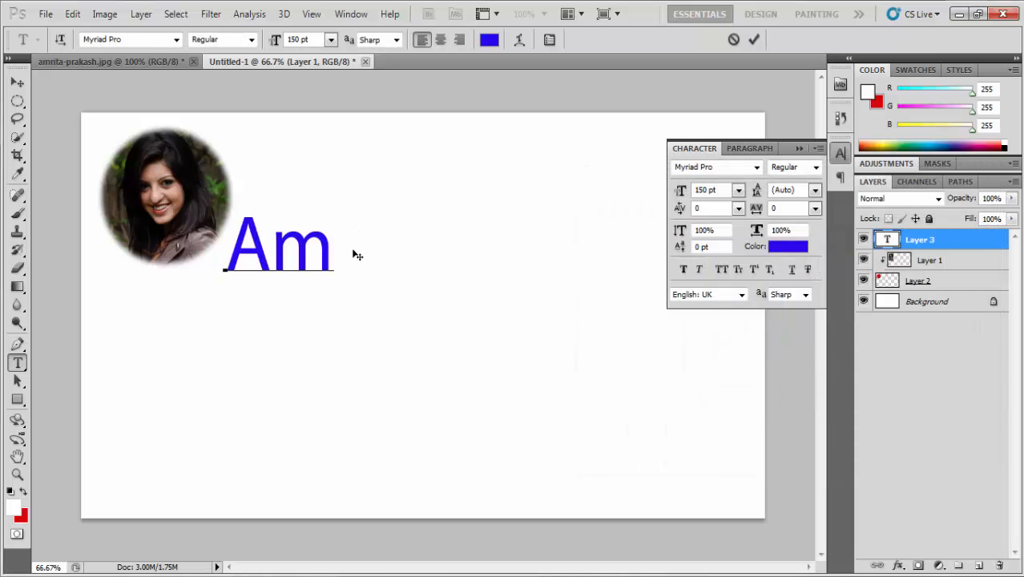
pyautogui.write('rita')
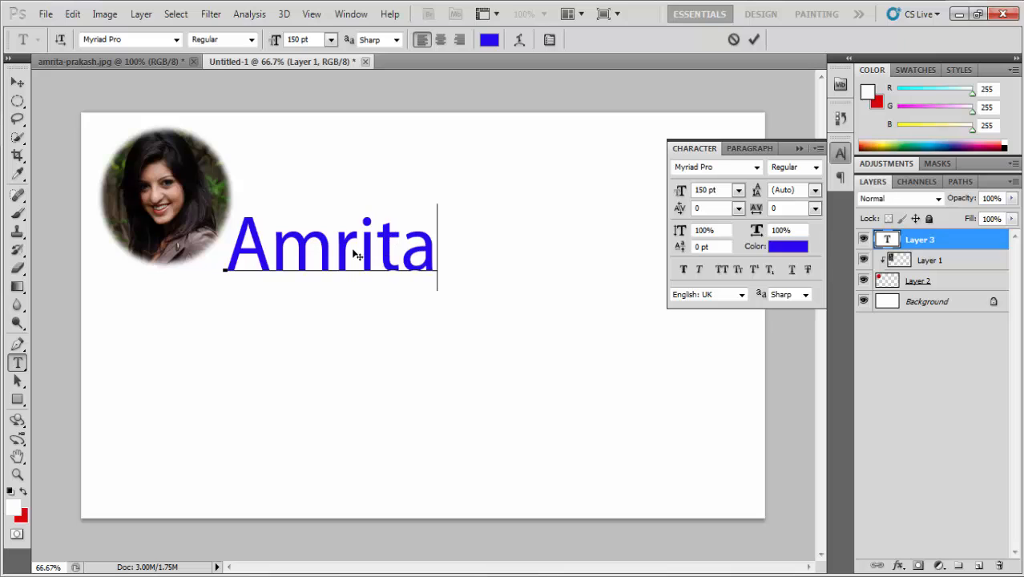
pyautogui.write(' prak')
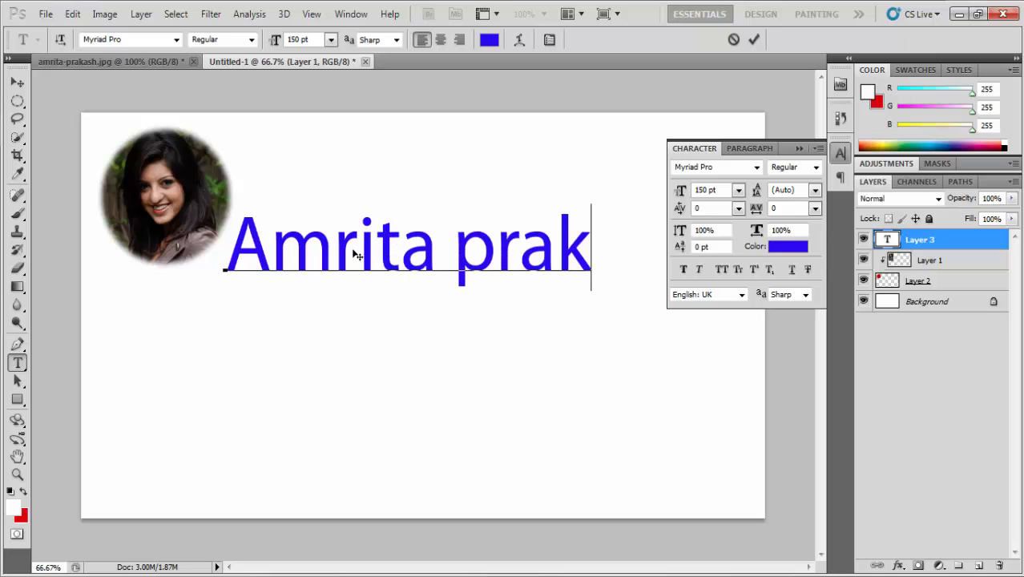
pyautogui.write('ash')
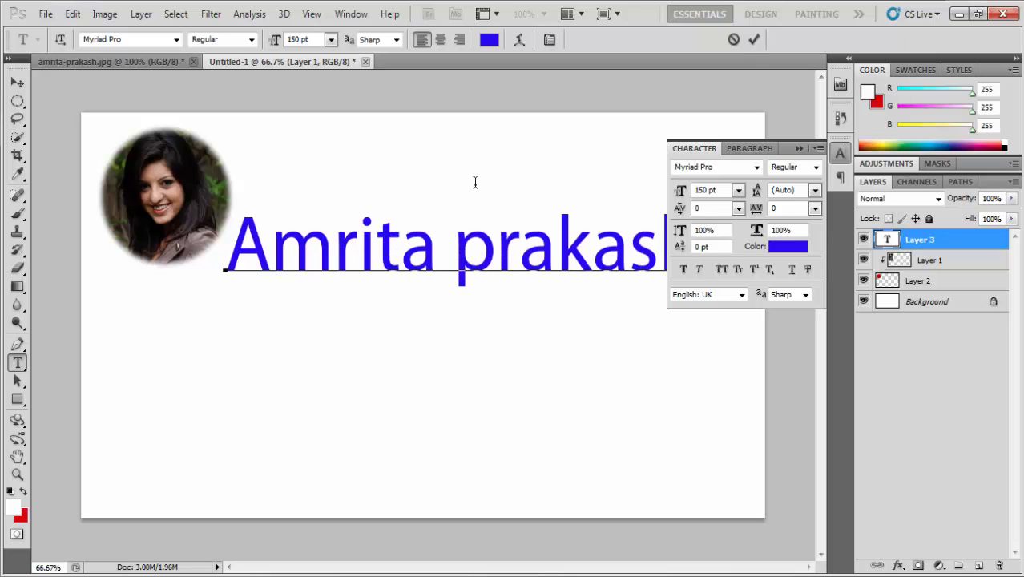
pyautogui.click(799, 149)
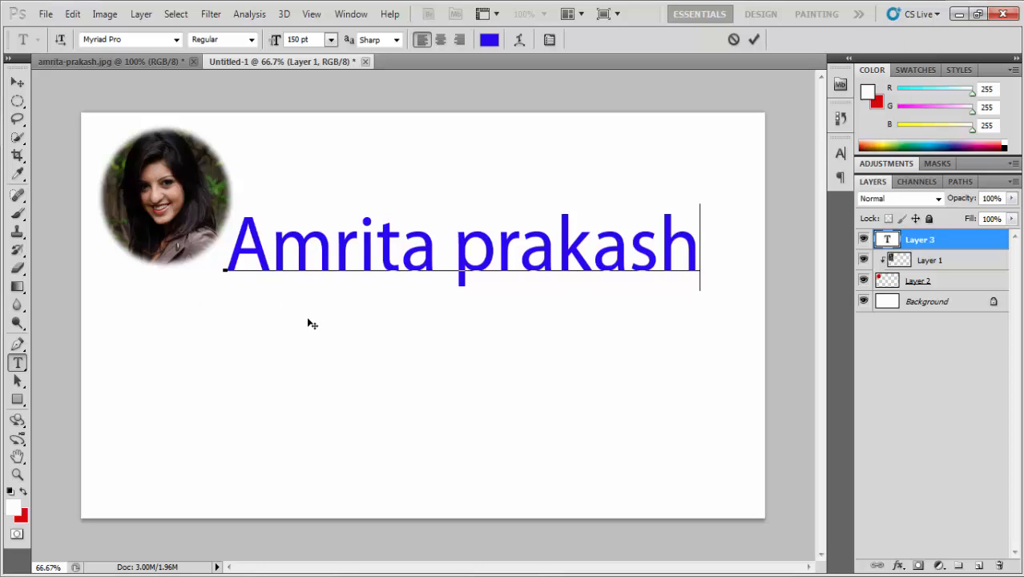
pyautogui.hotkey('ctrl', 'Return')
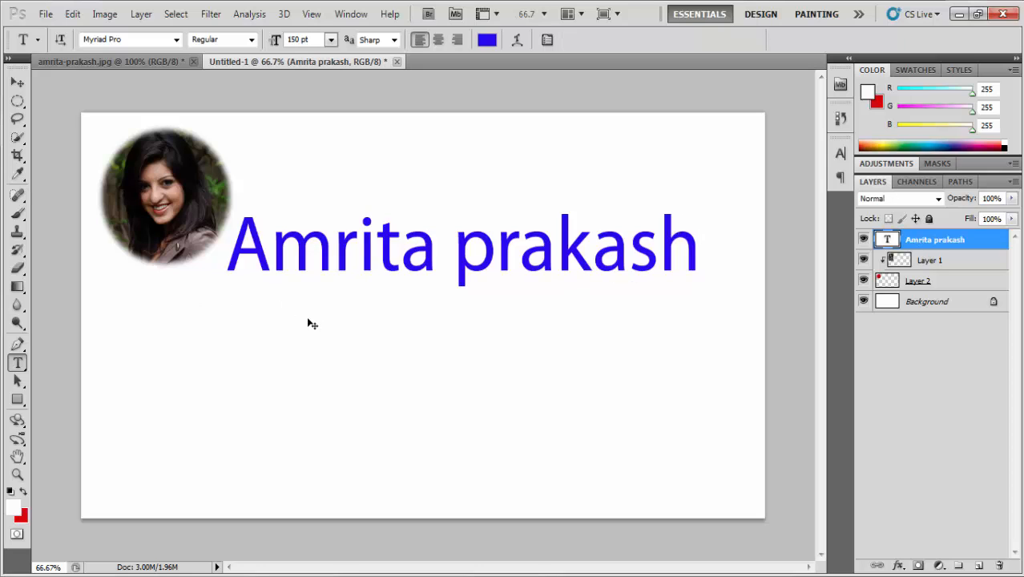
# Step: Start a new text point below the photo and set the font size to 50 pt
pyautogui.click(194, 317)
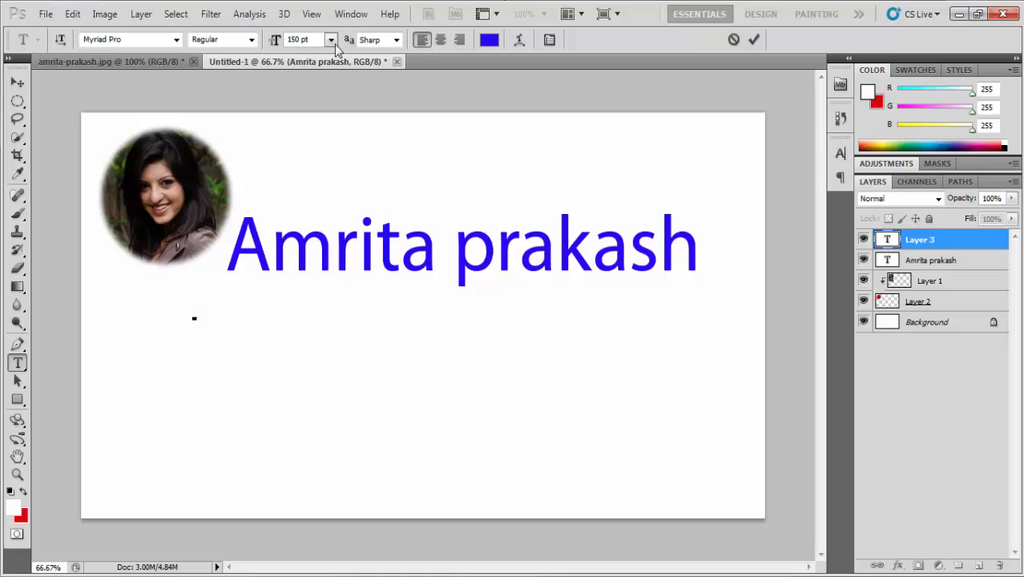
pyautogui.click(272, 41)
pyautogui.write('50')
pyautogui.press('Return')
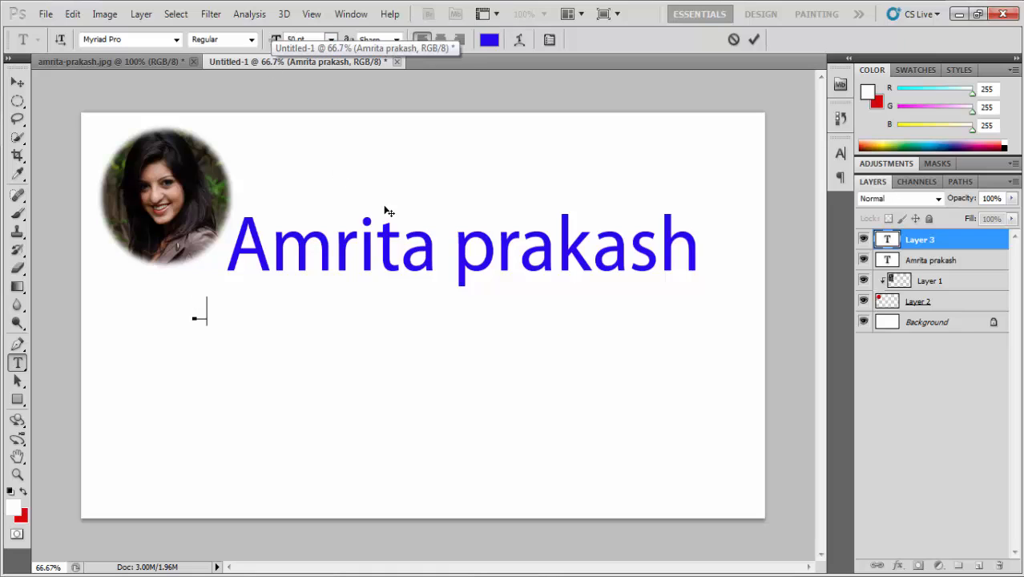
# Step: Type "She is indain actress." and start a new line
pyautogui.write('She is ')
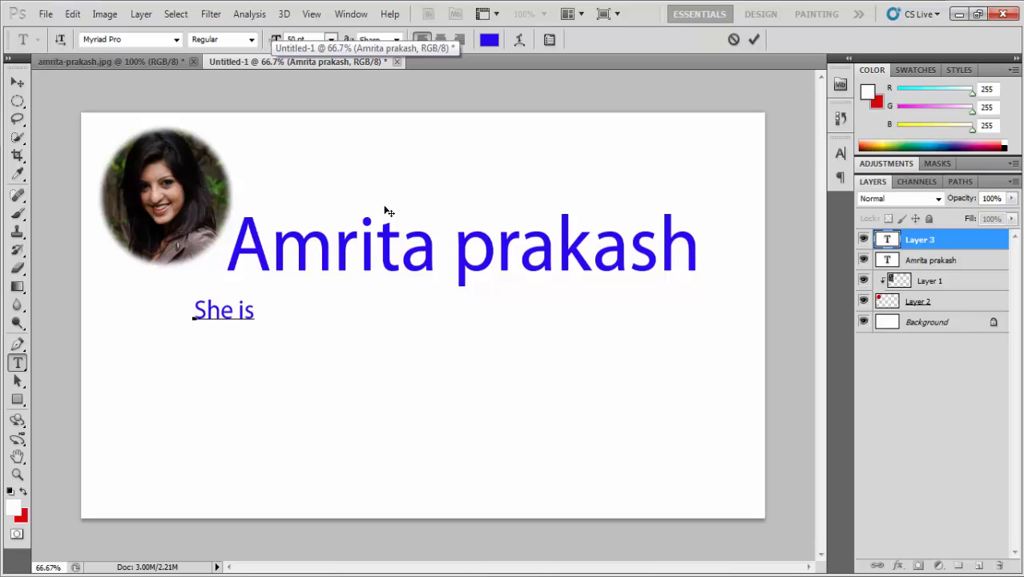
pyautogui.write('inda')
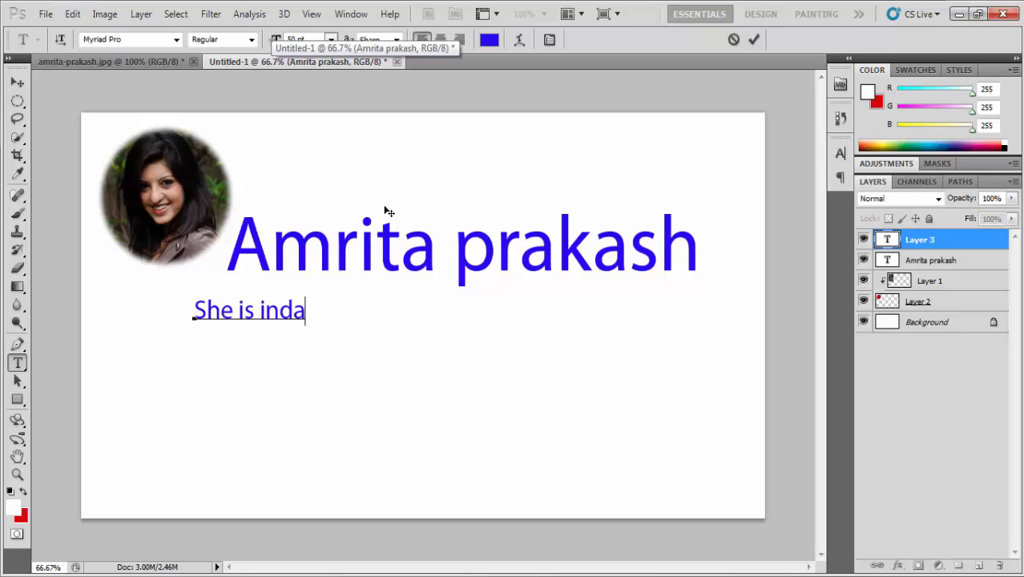
pyautogui.write('in act')
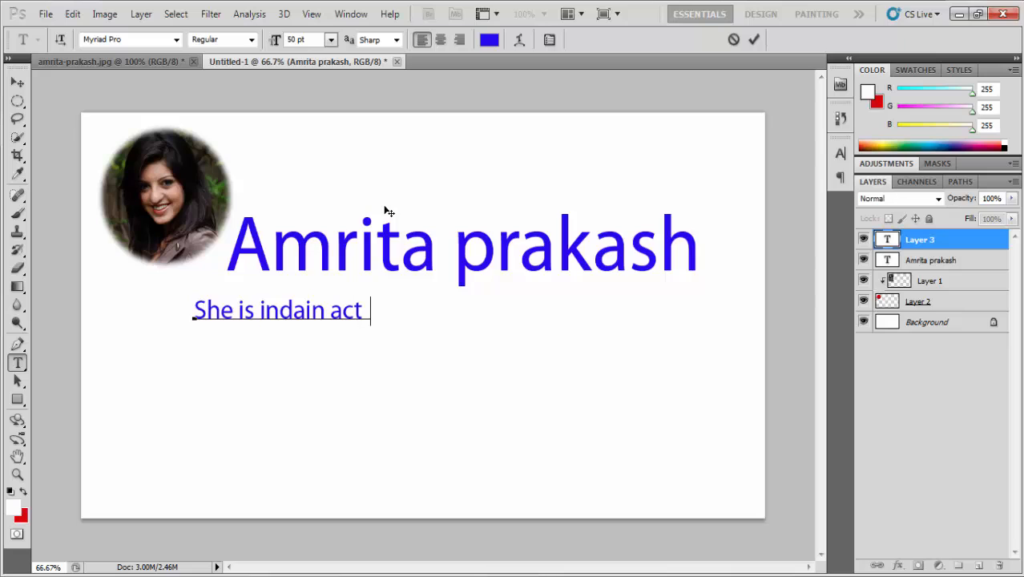
pyautogui.write('ress')
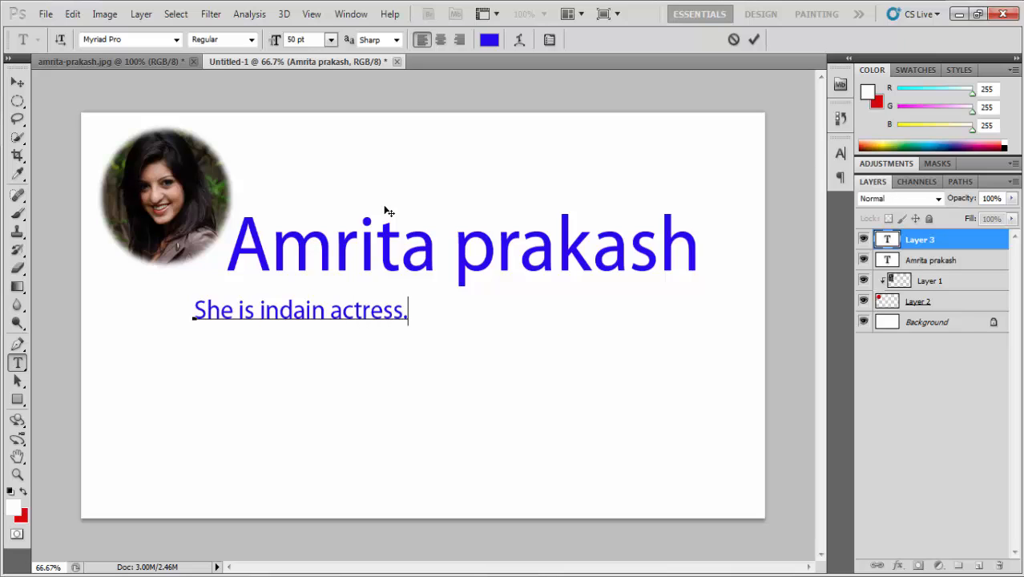
pyautogui.write('.')
pyautogui.press('Return')
# Step: Type the second line "And she is a beautiful girl of inda"
pyautogui.write('And s')
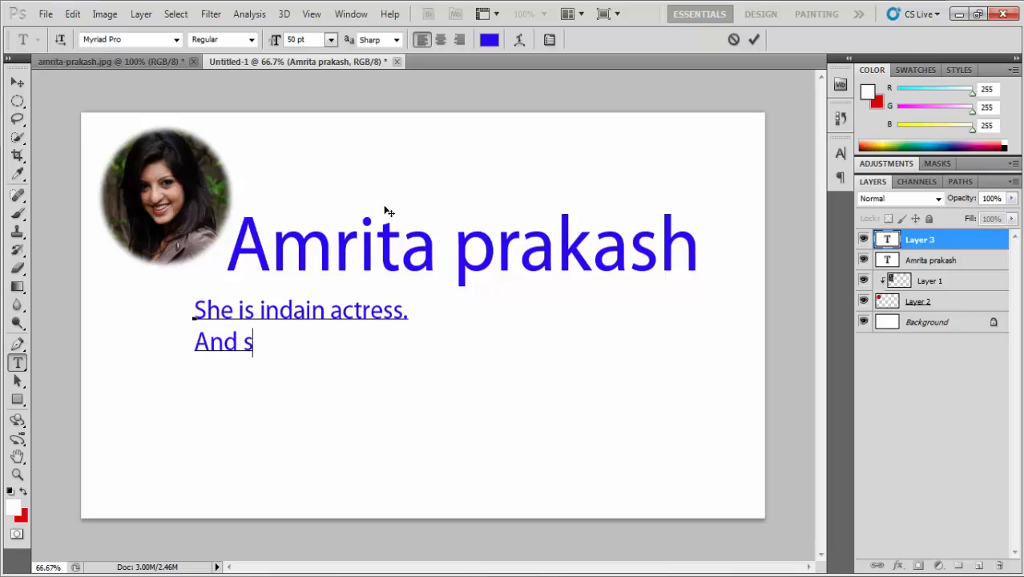
pyautogui.write('he is a ')
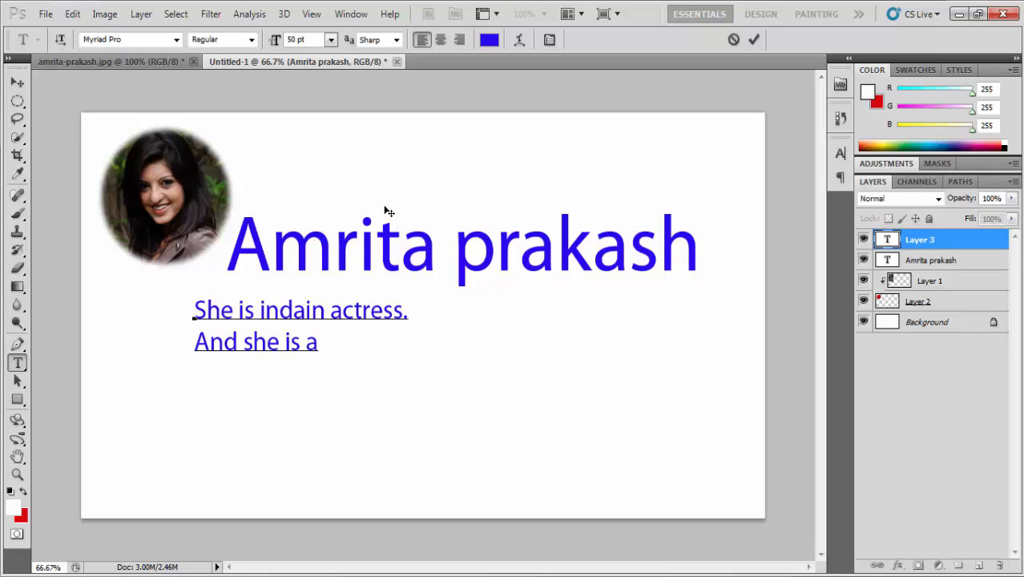
pyautogui.write('beau')
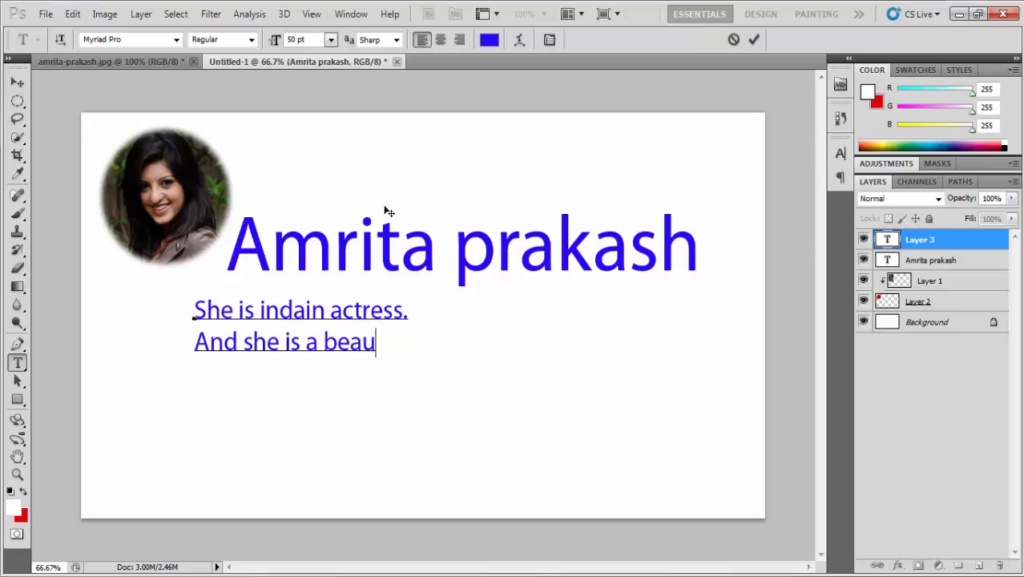
pyautogui.write('tiful gir')
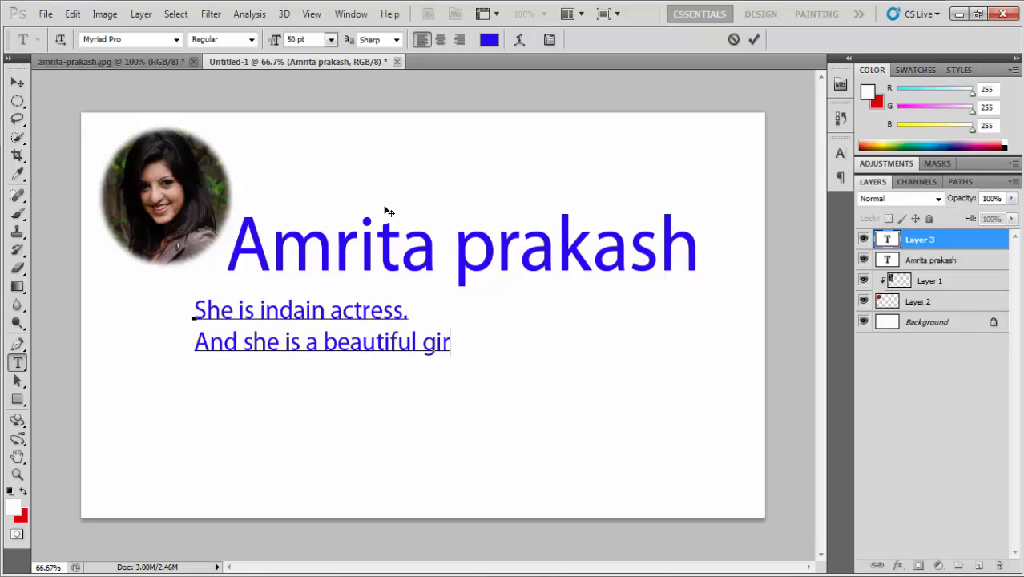
pyautogui.write('l')
pyautogui.press('BackSpace')
pyautogui.write('f')
pyautogui.press('BackSpace')
pyautogui.press('BackSpace')
pyautogui.write('of inda')
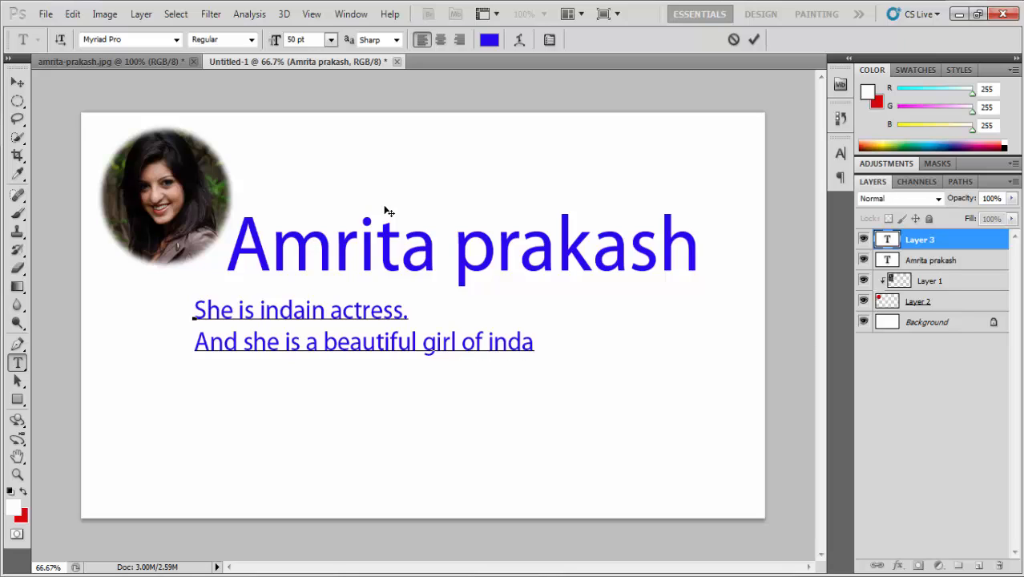